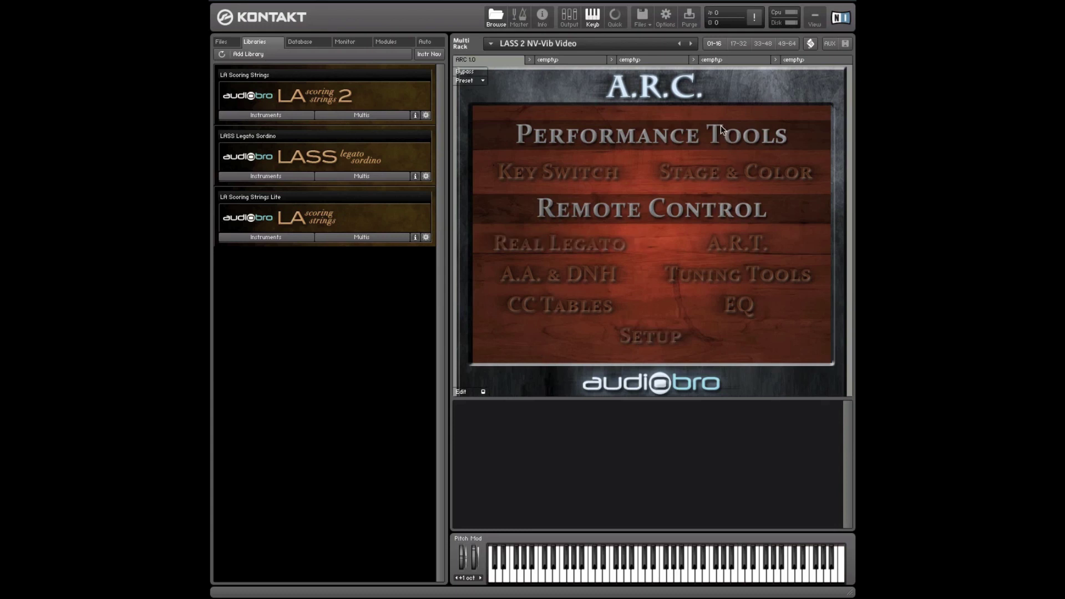
- Add a new empty instrument bank, show its slot grid and select slot 001
left_click(643, 24)
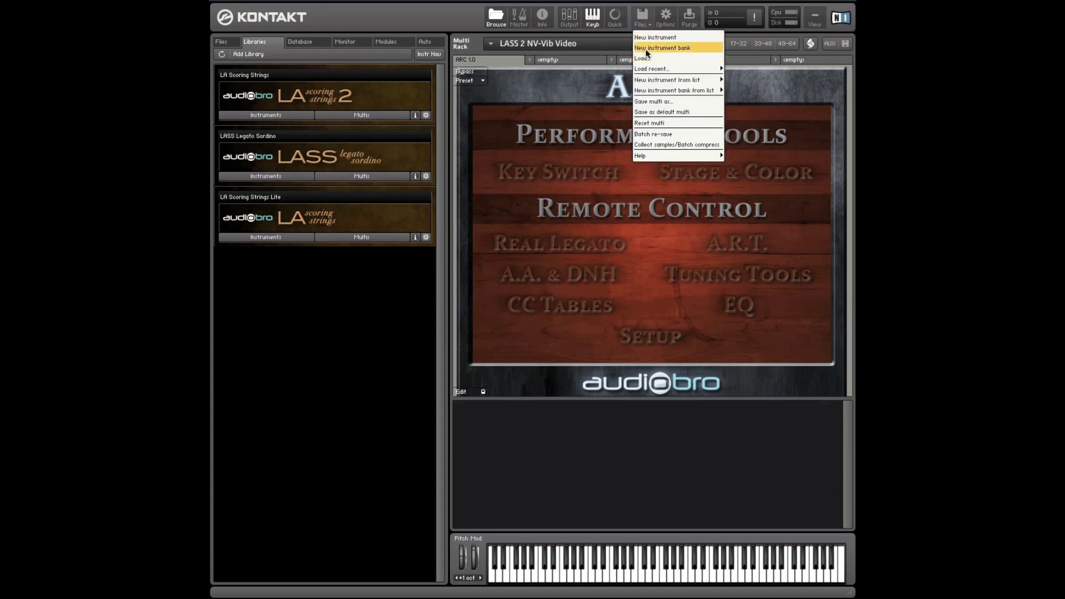
left_click(687, 47)
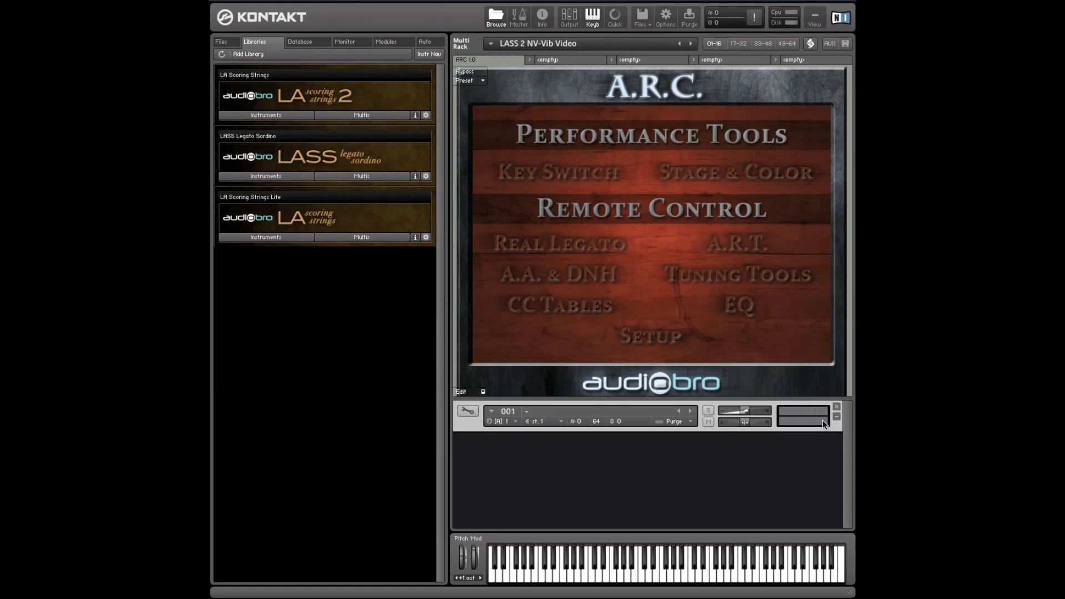
left_click(467, 412)
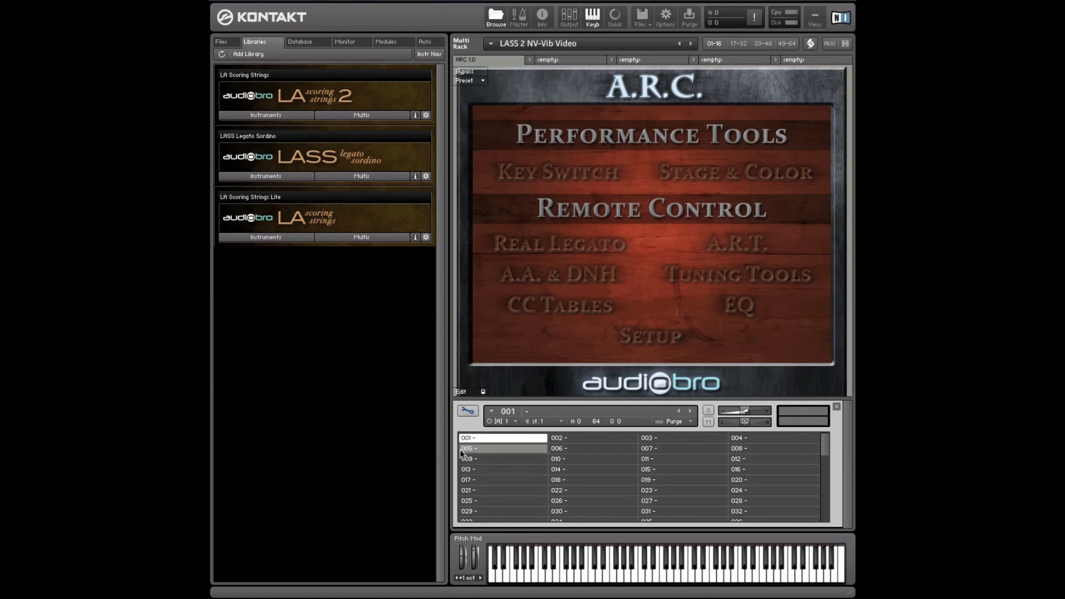
left_click(525, 435)
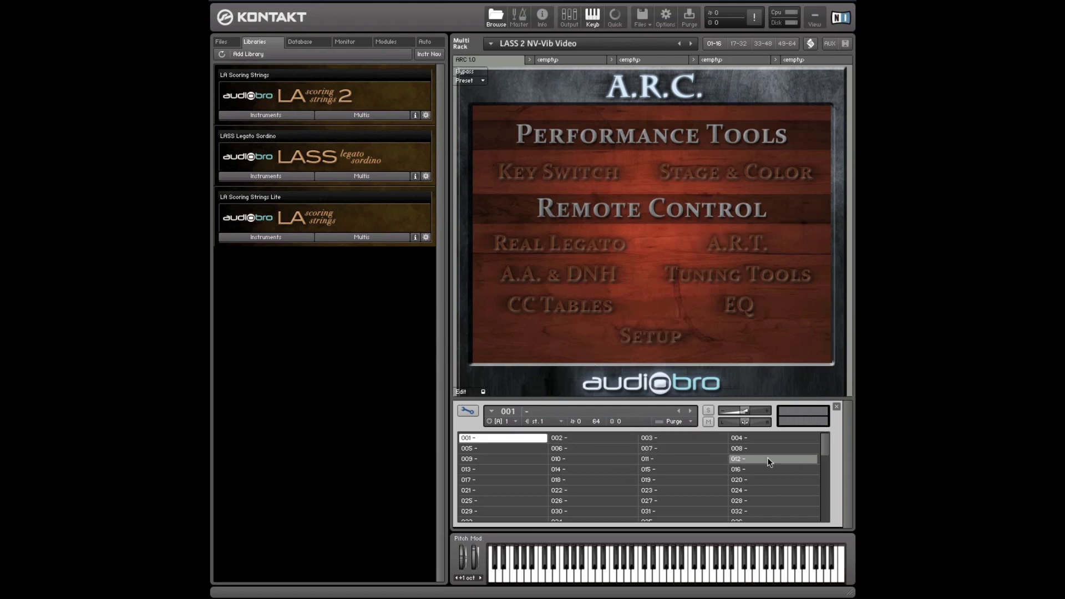
- Load Cellos B Leg Sus NV-Vib from LA Scoring Strings 2 Legato Sustains into slot 001
left_click(277, 114)
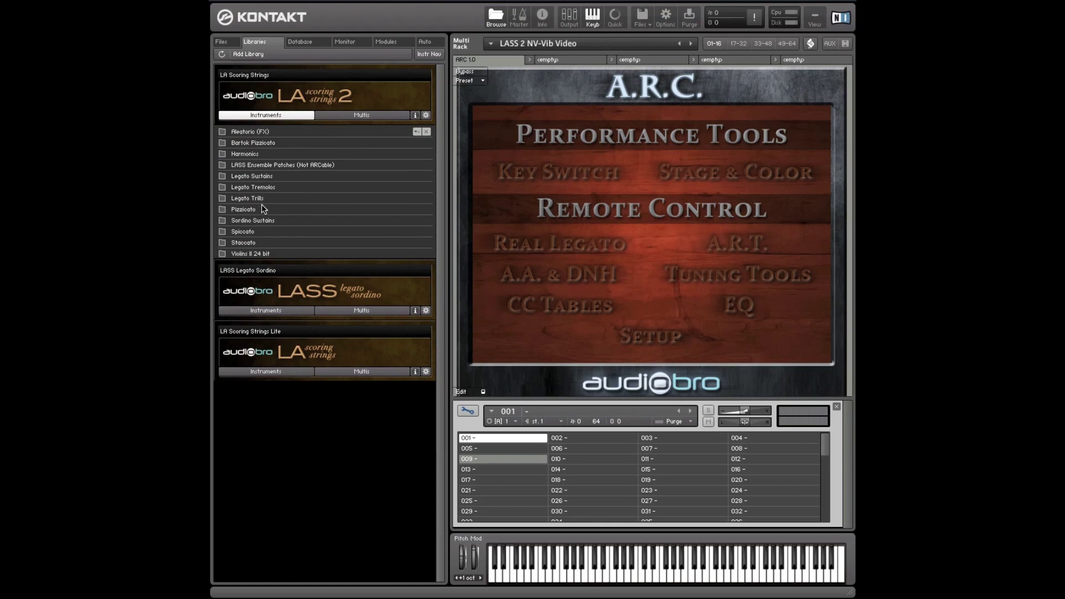
left_click(253, 177)
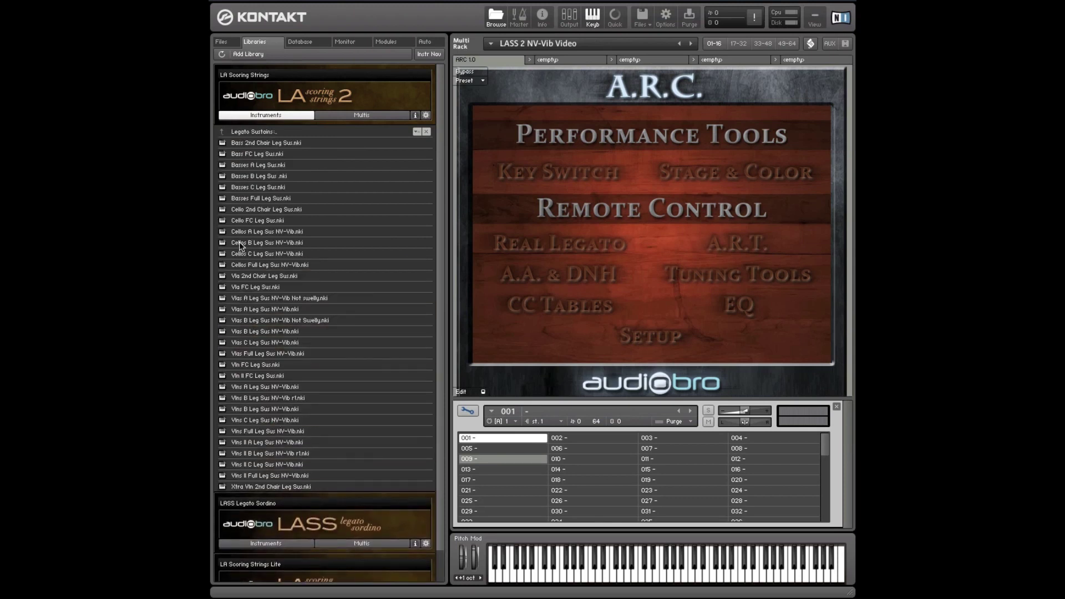
left_click_drag(233, 245, 504, 437)
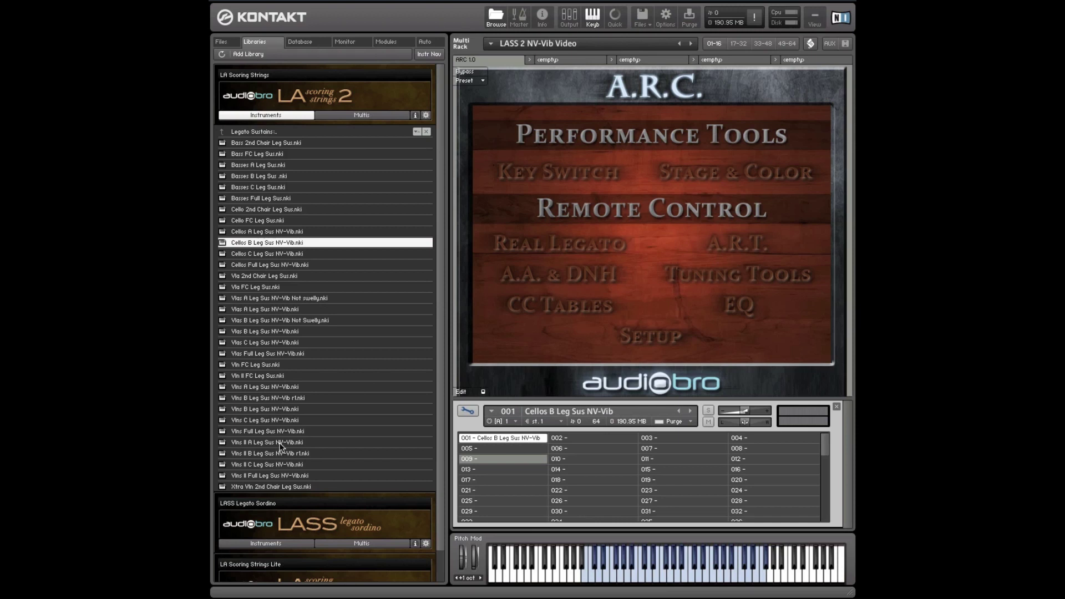
- Load Cellos B Pizzicato from the Pizzicato folder into slot 002
left_click(222, 131)
left_click(247, 209)
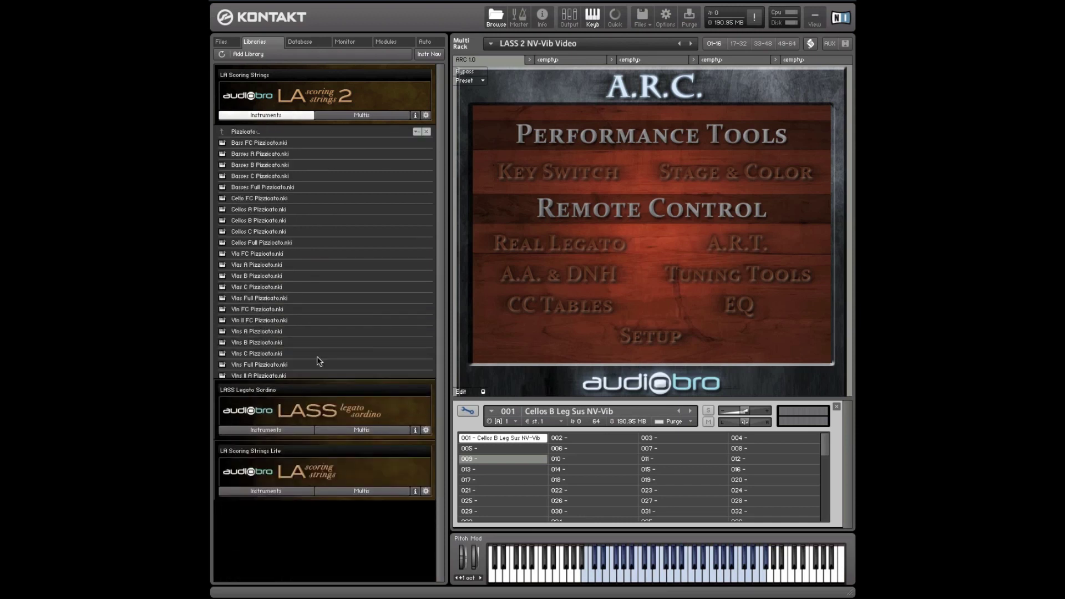
left_click_drag(274, 221, 575, 438)
- Load Cellos B Spiccato from the Spiccato folder into slot 003
left_click(224, 131)
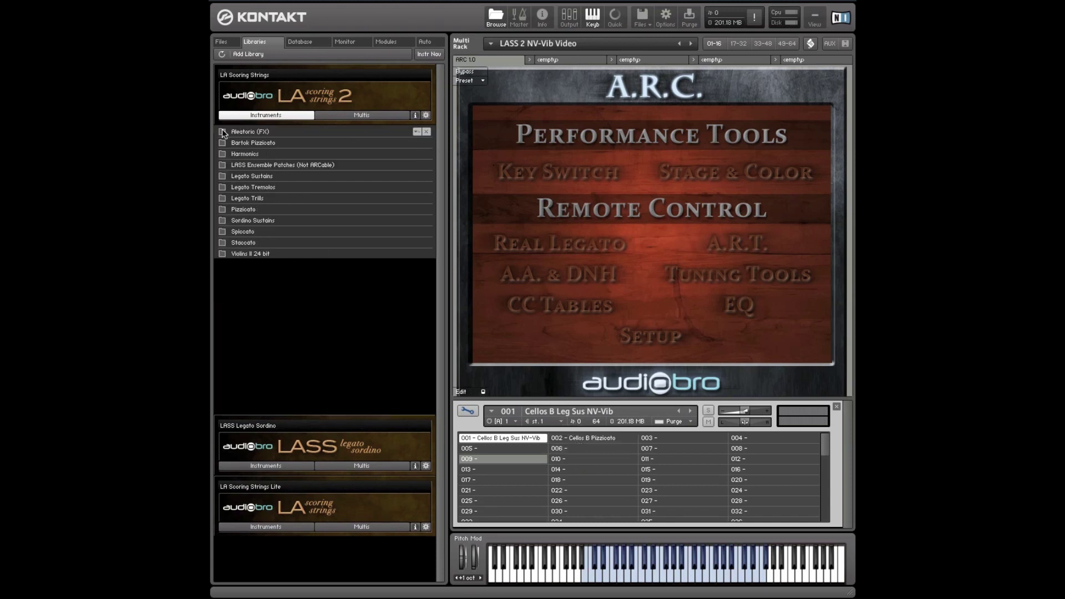
double_click(245, 232)
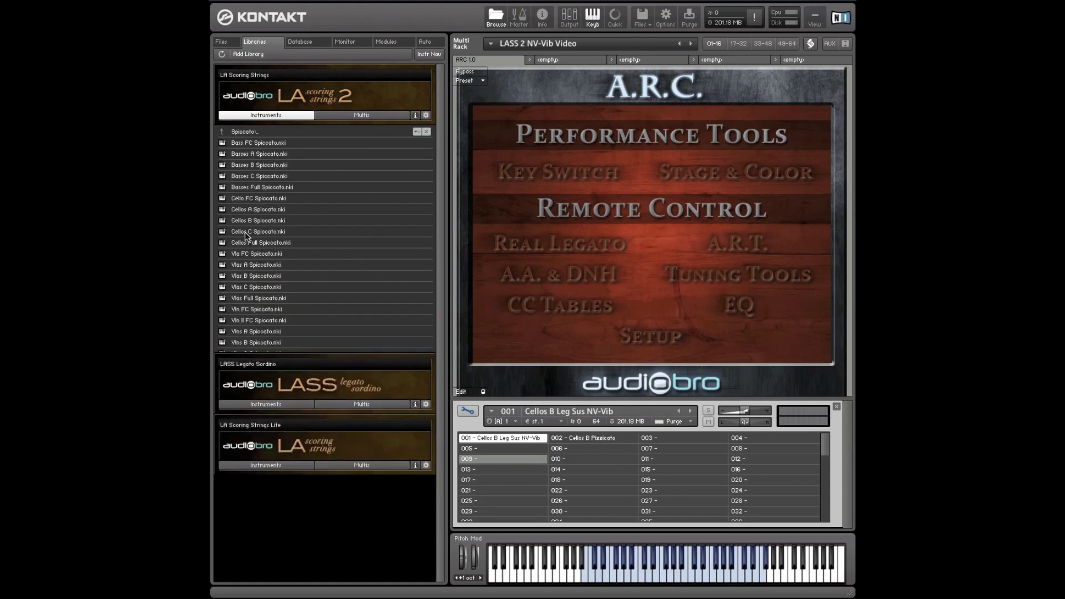
left_click_drag(247, 221, 681, 439)
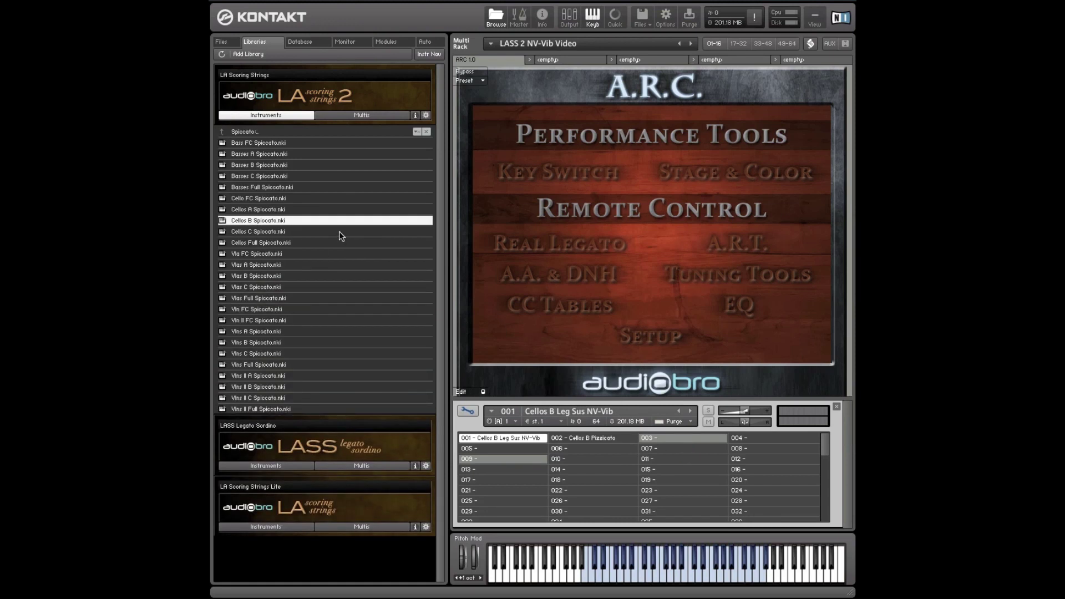
- Load Cellos B Tremolo Legato from the Legato Tremolos folder into slot 004
left_click(222, 132)
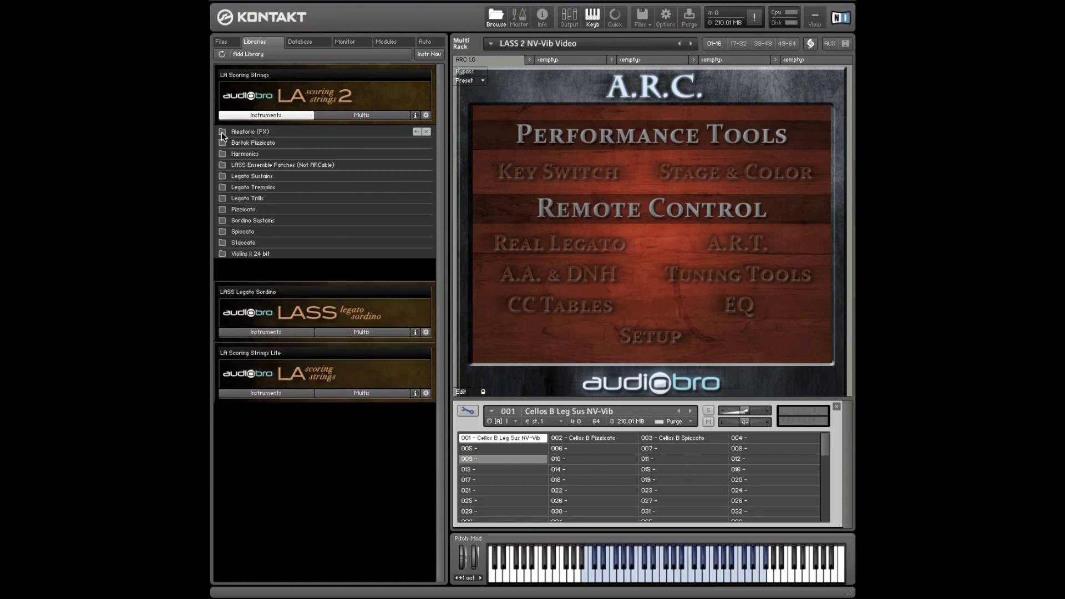
left_click(256, 189)
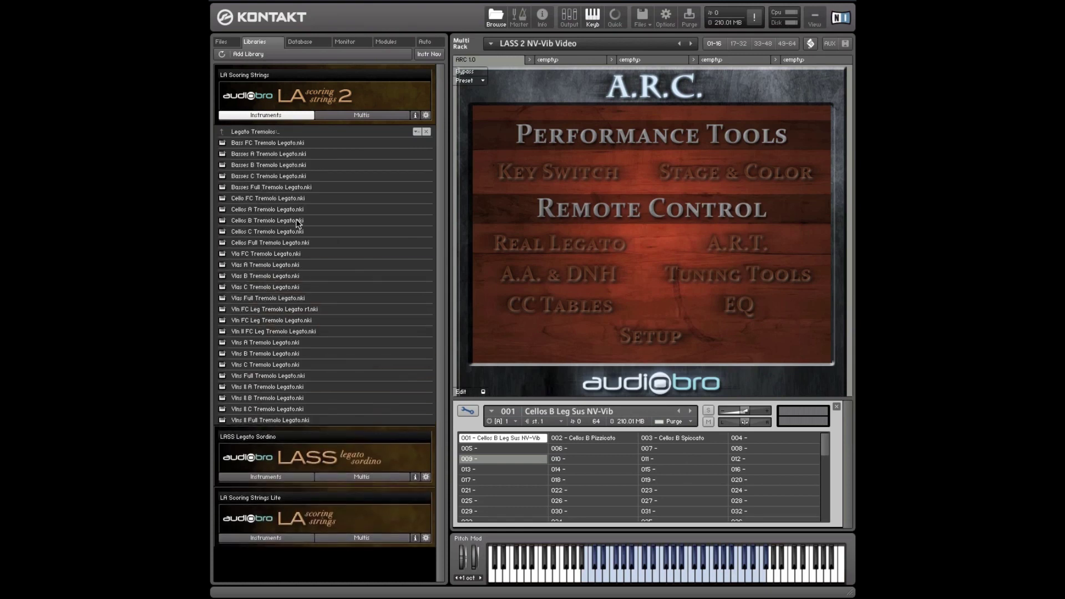
left_click_drag(251, 222, 757, 438)
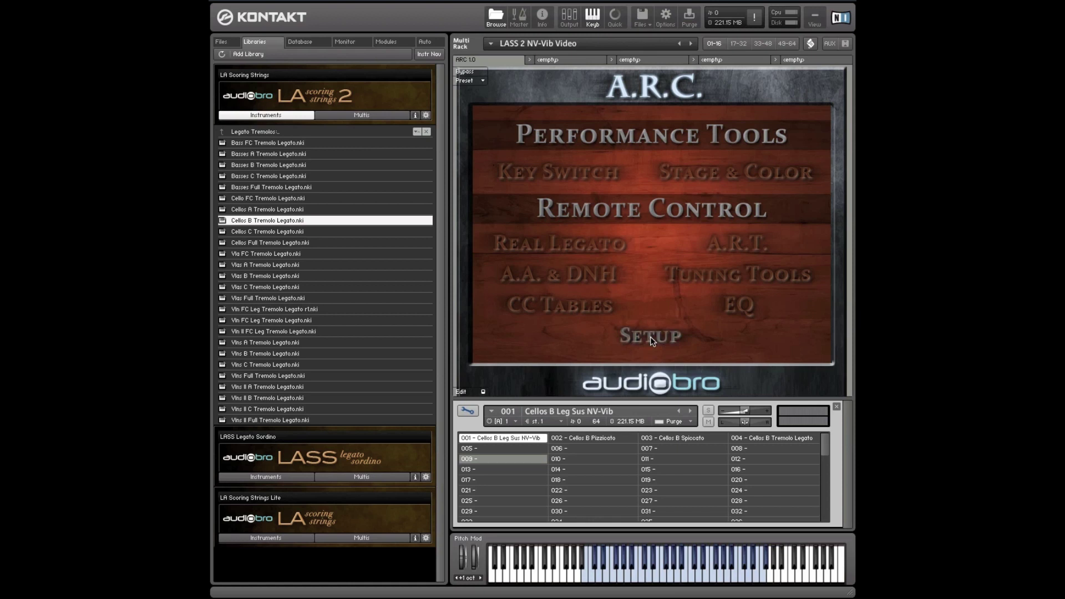
- Show the A.R.C. Setup page and set the slot value to 3, Cellos B Spiccato
left_click(664, 340)
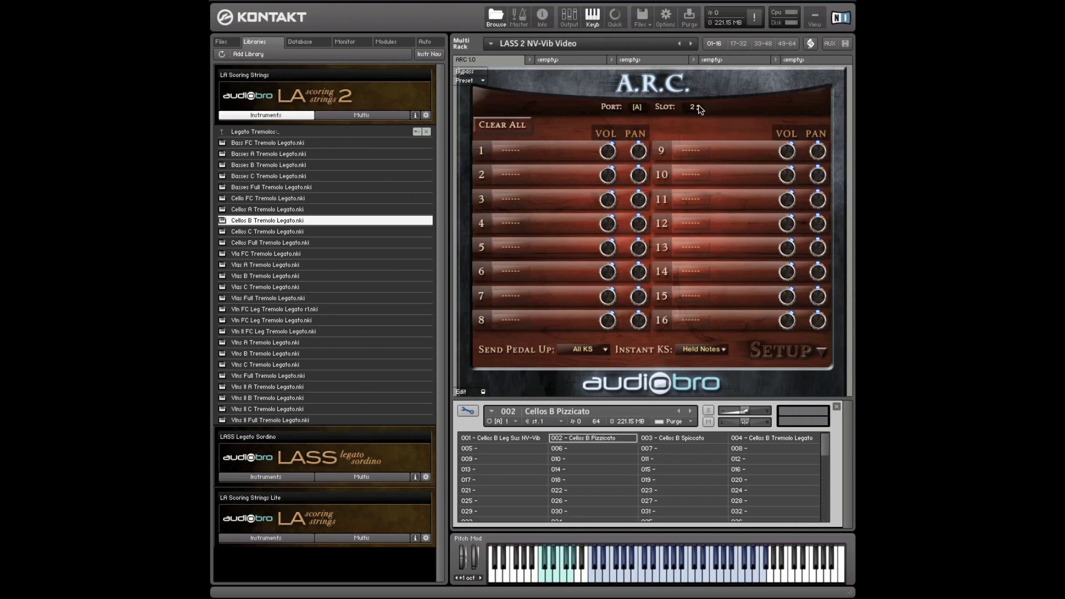
scroll(700, 109, "up", 1)
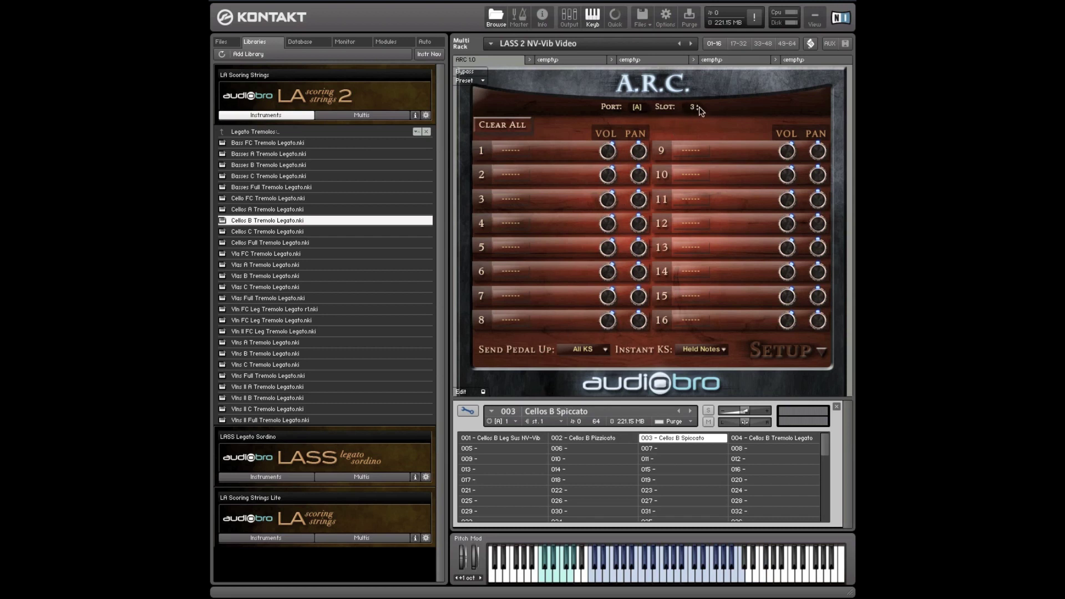
- With Cellos B Leg Sus NV-Vib active, label row 1 as Cll B Leg
left_click(480, 438)
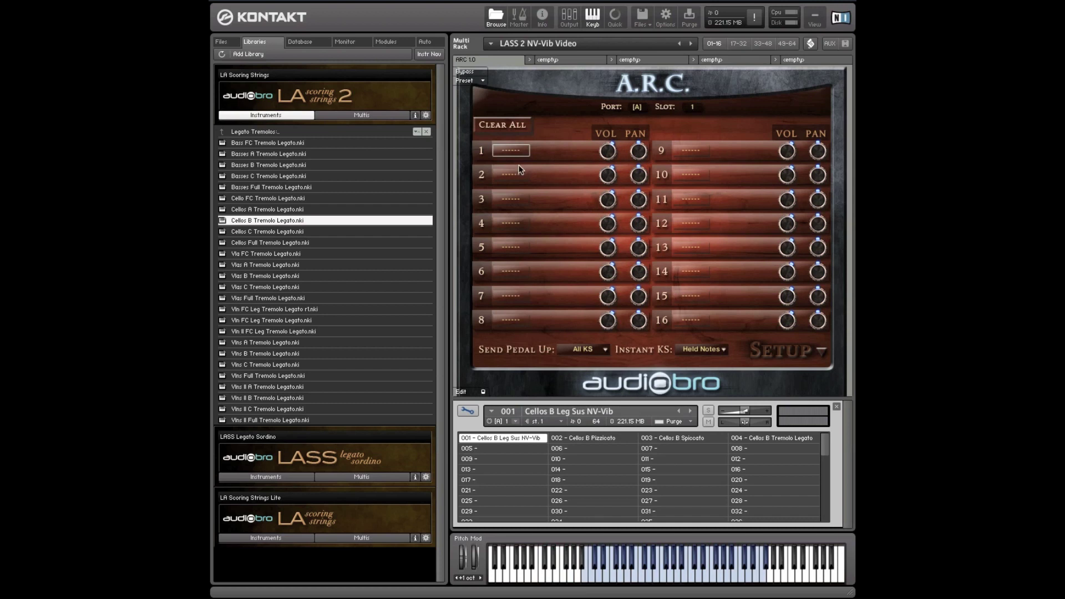
left_click(503, 151)
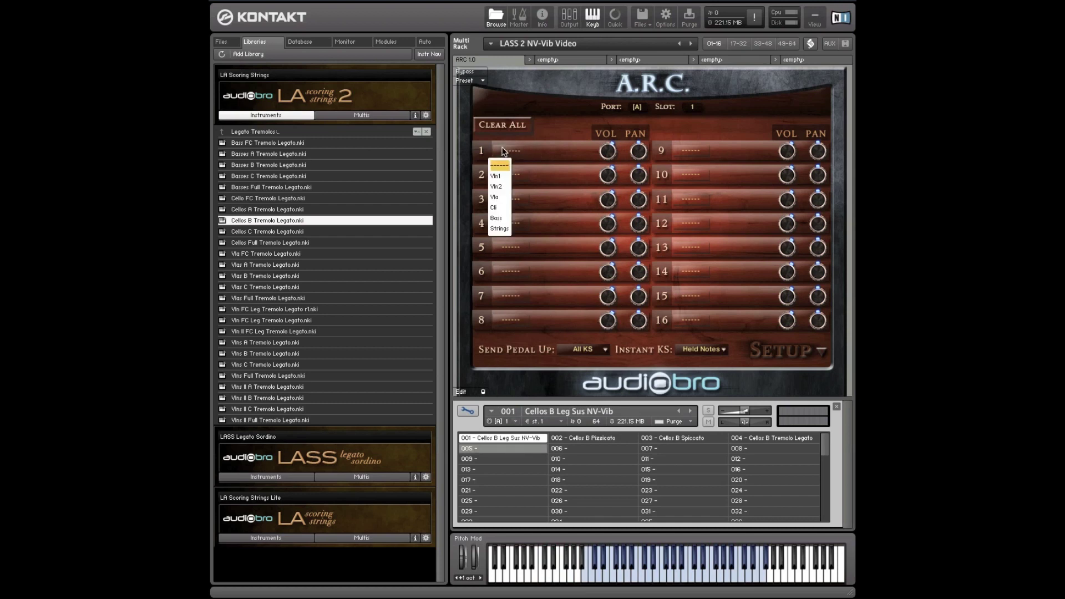
left_click(495, 207)
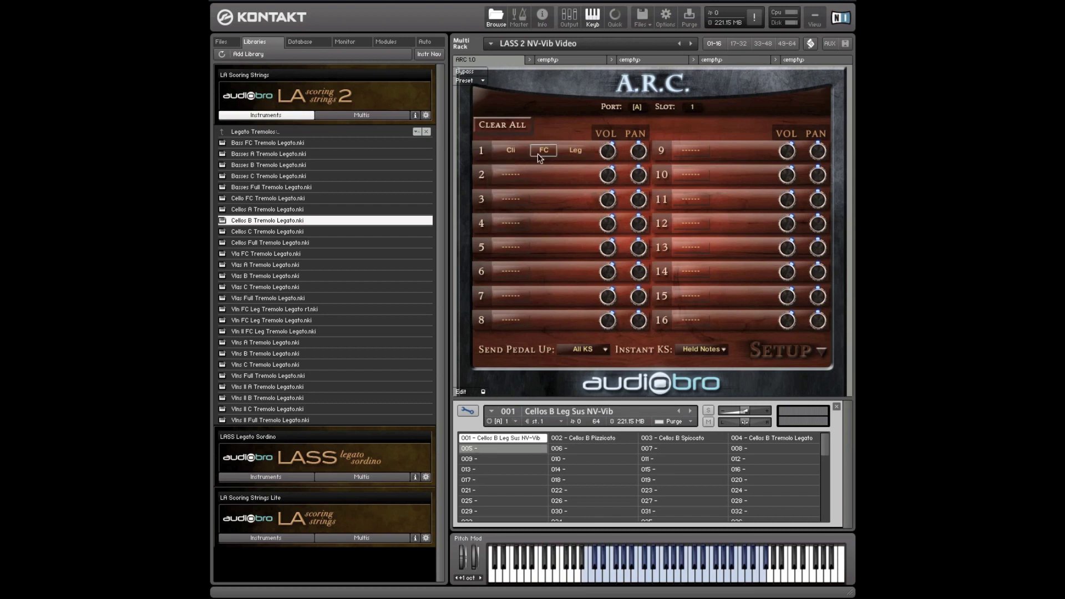
left_click(539, 155)
left_click(532, 186)
left_click(577, 151)
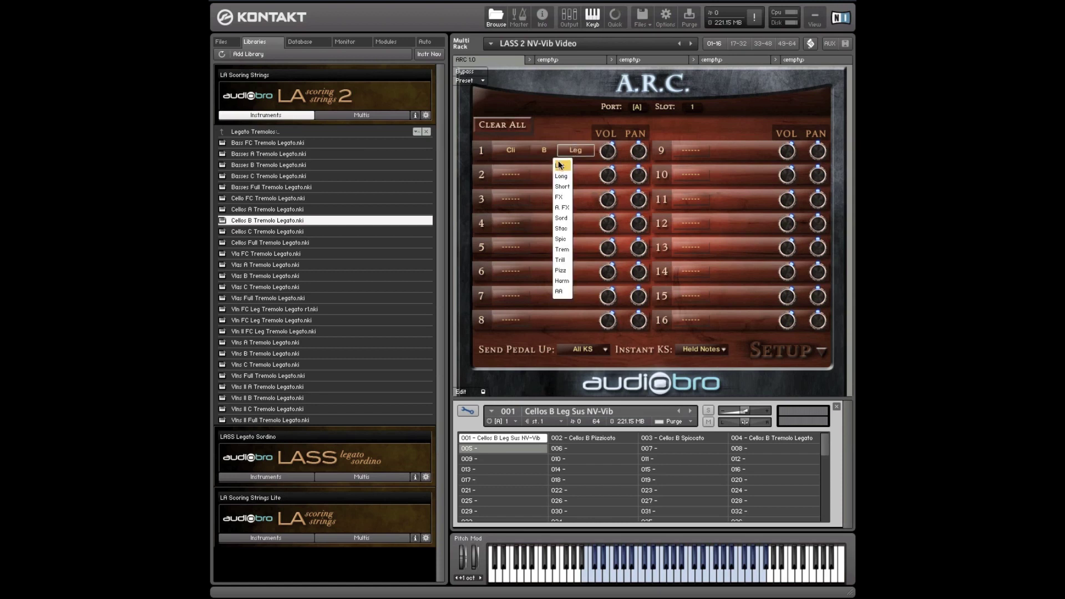
left_click(558, 161)
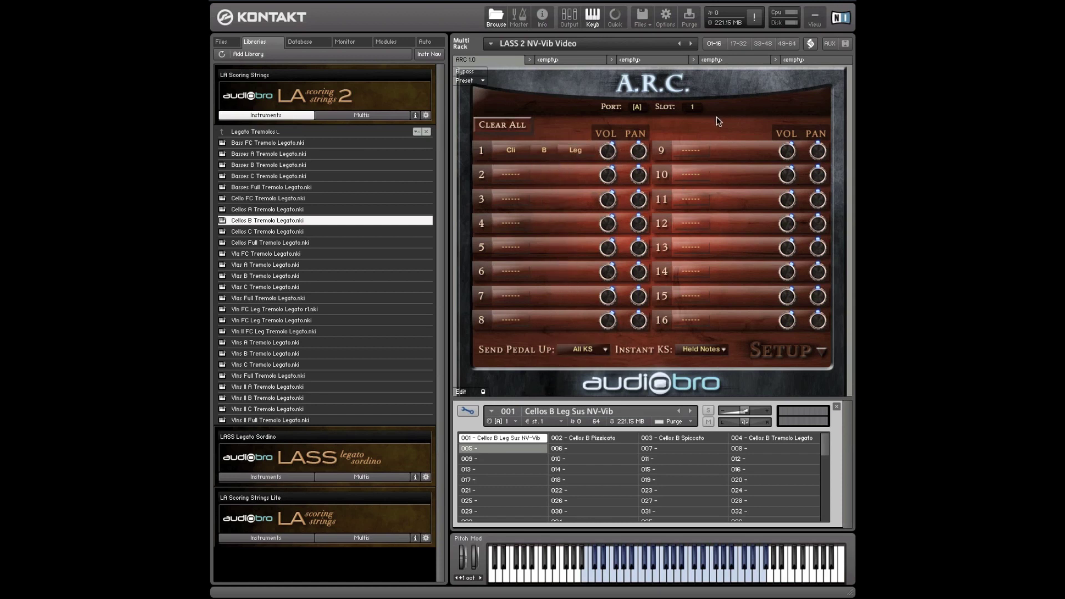
- Move to slot 2 and label row 1 as Cll B Pizz
left_click(697, 107)
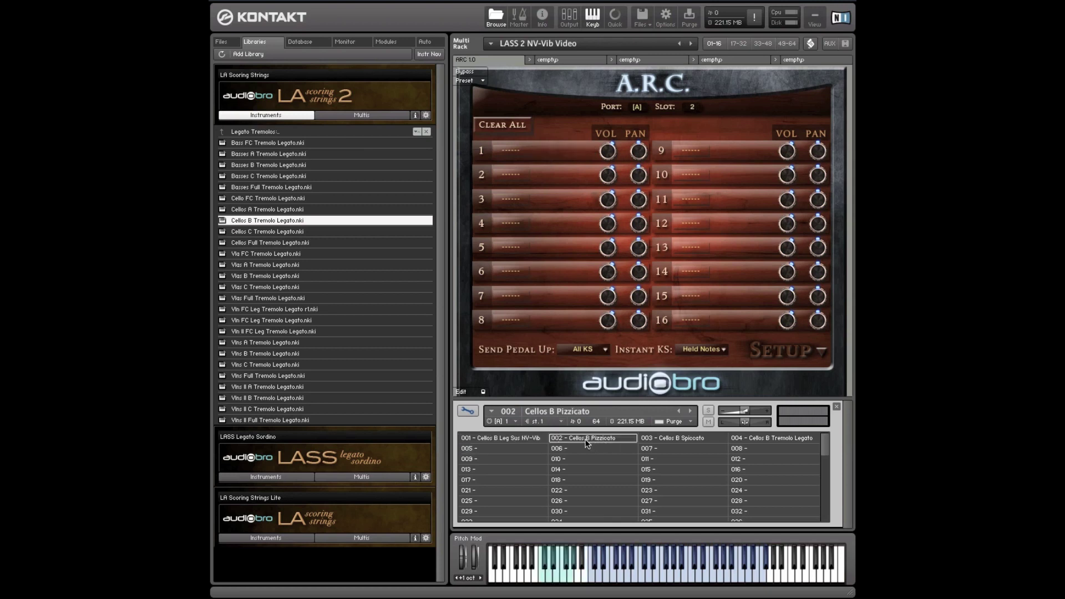
left_click(520, 149)
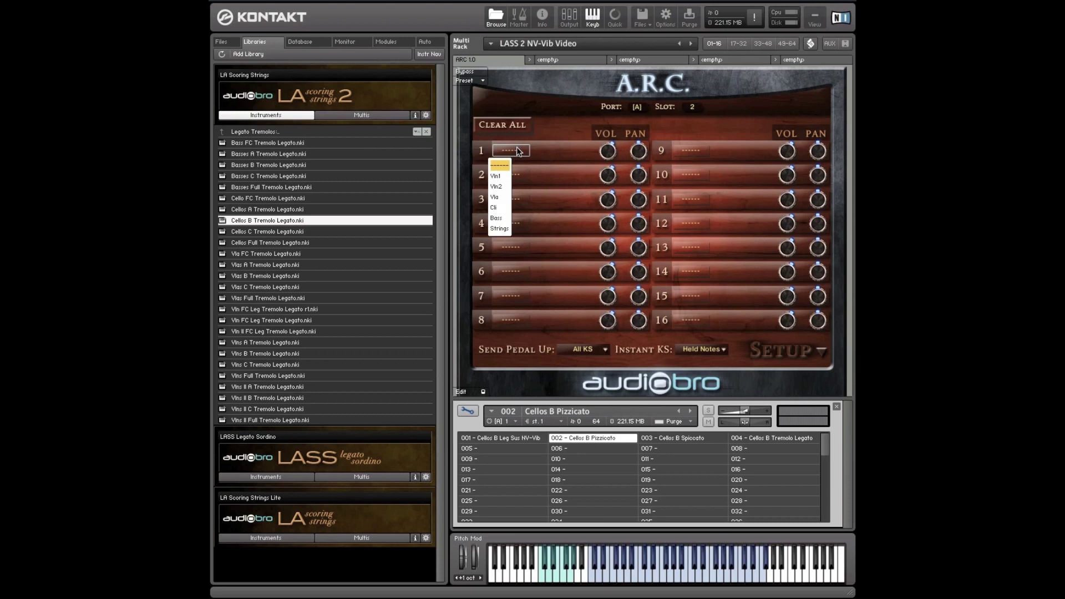
left_click(501, 205)
left_click(544, 156)
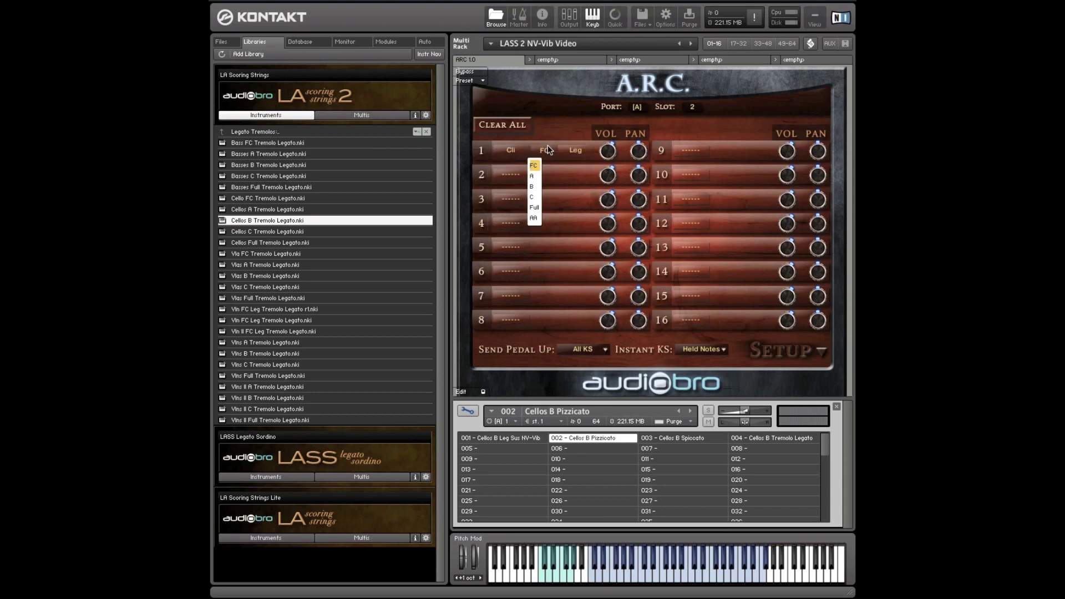
left_click(534, 188)
left_click(572, 157)
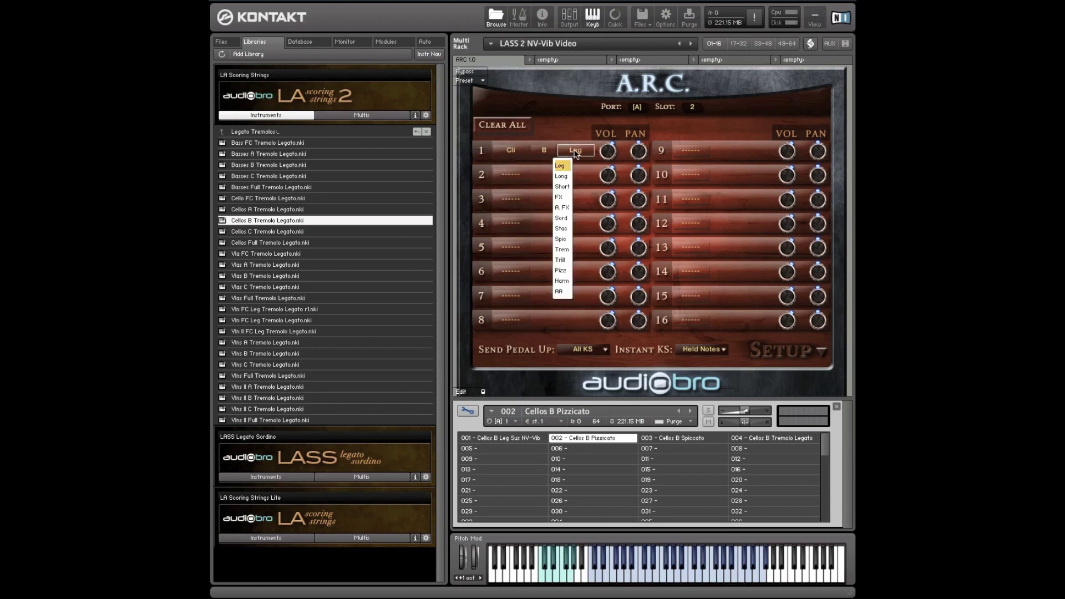
left_click(561, 271)
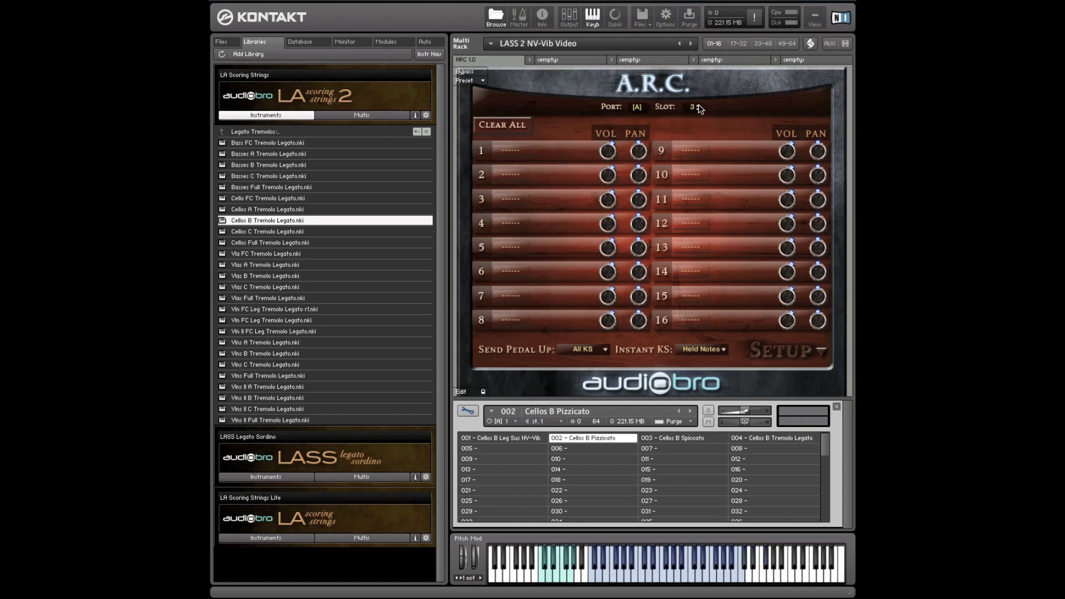
- Label slot 3's row 1 as Cll B Spic
left_click(511, 153)
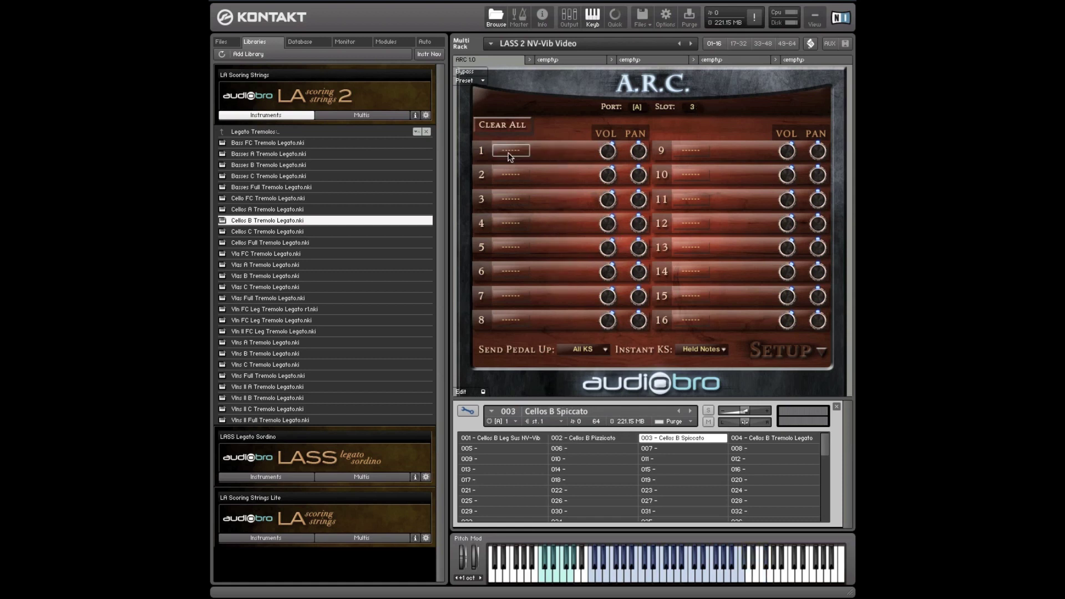
left_click(510, 154)
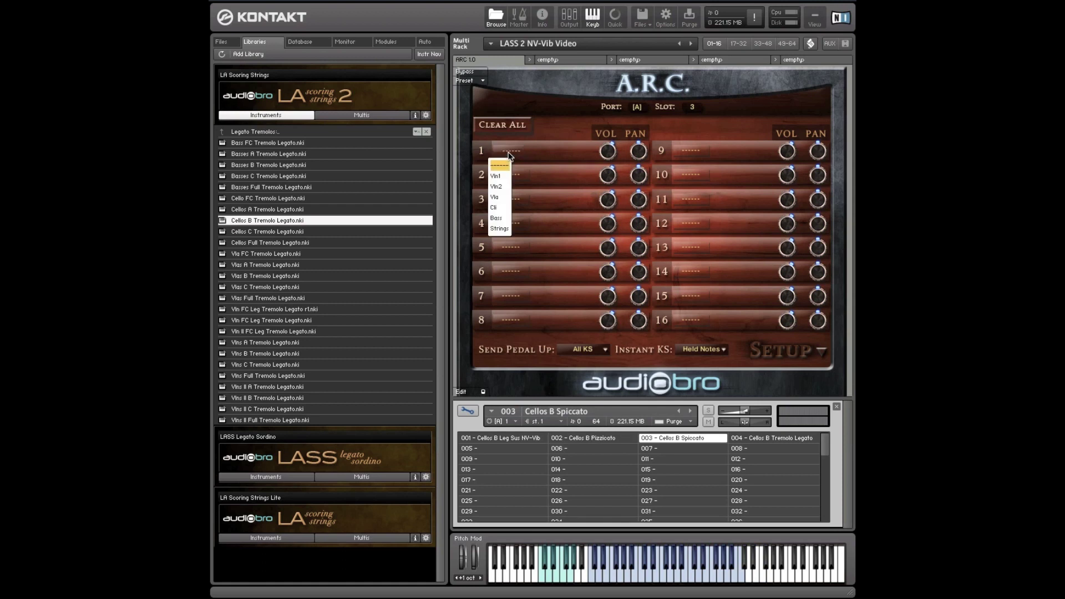
left_click(493, 207)
left_click(543, 150)
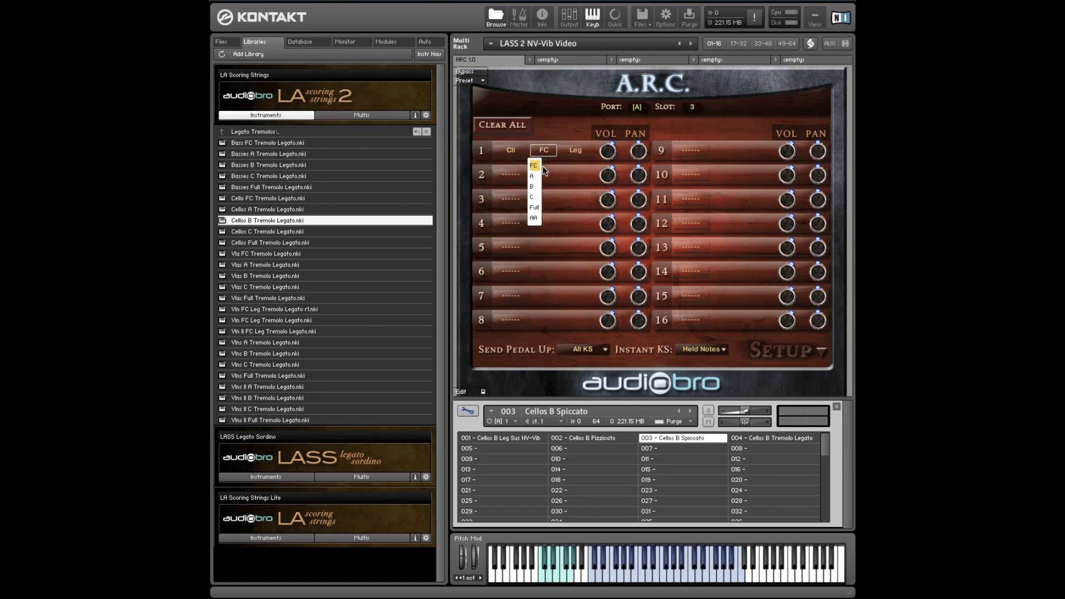
left_click(531, 186)
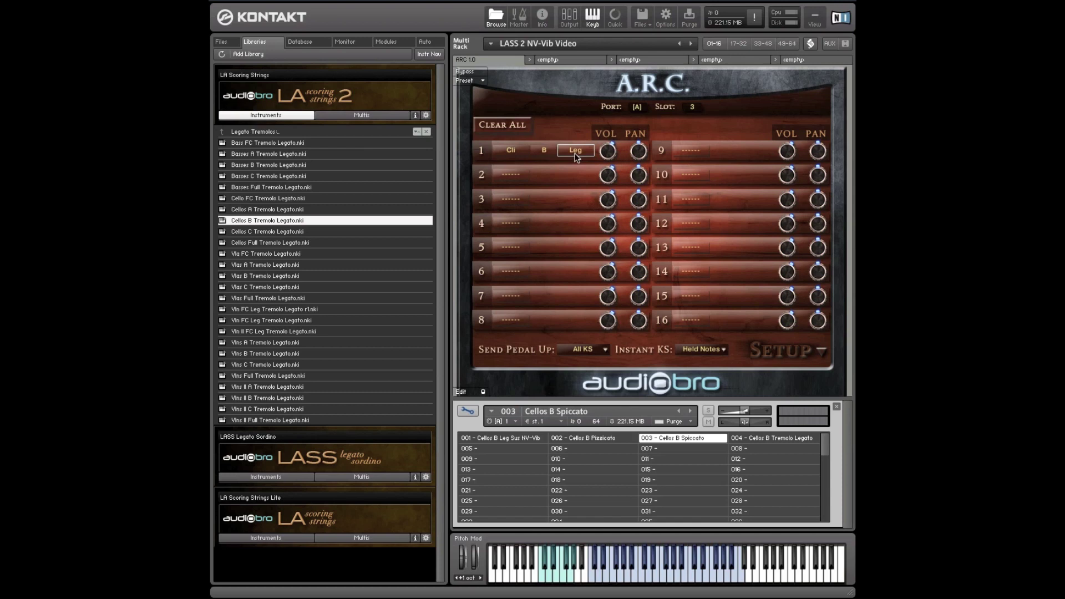
left_click(576, 151)
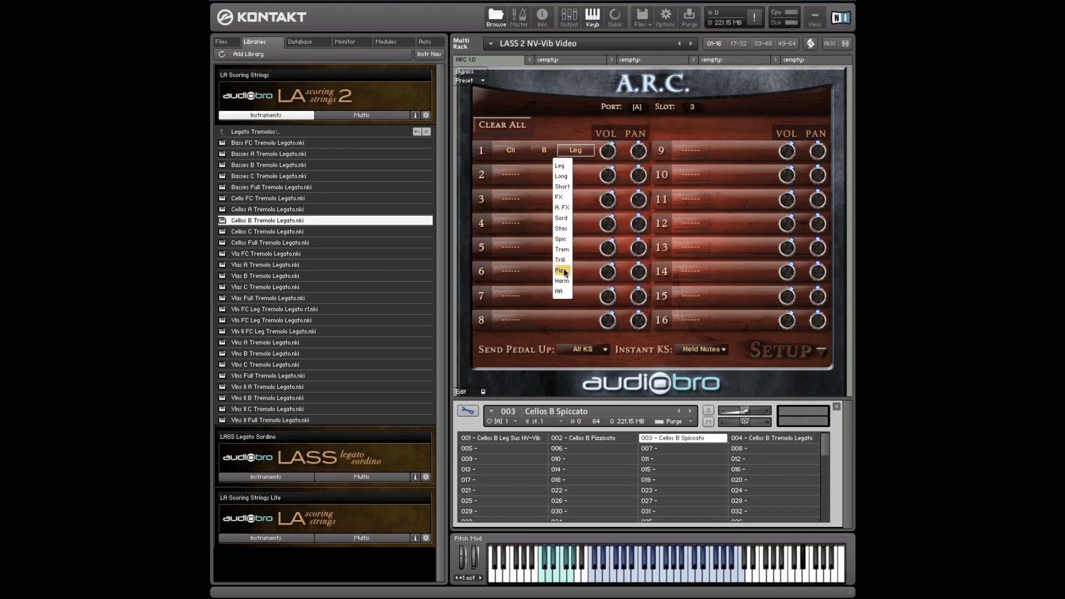
left_click(561, 239)
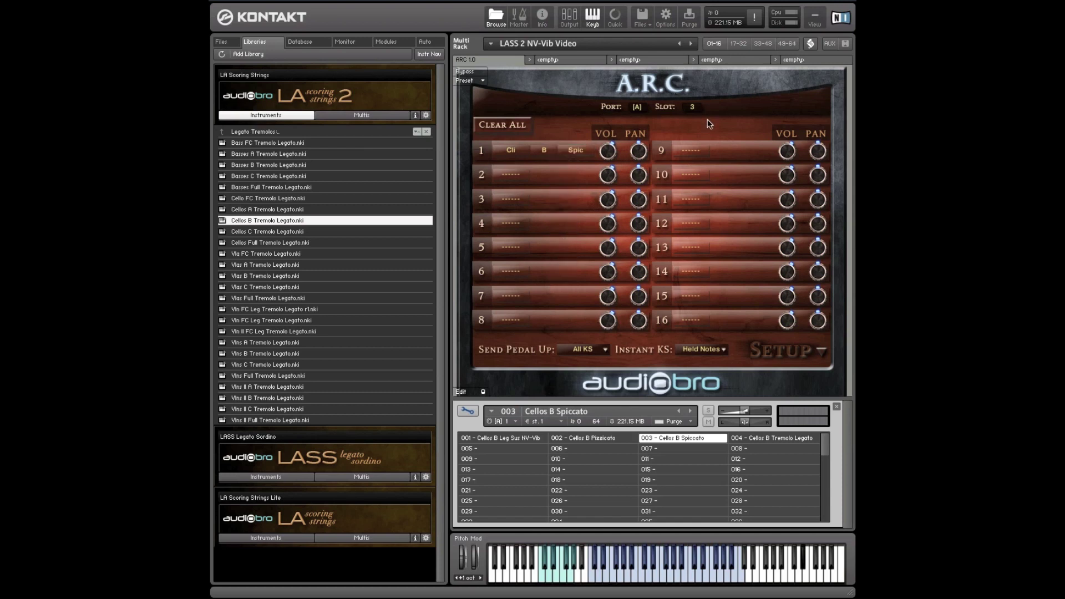
- Advance to slot 4 and label row 1 as Cll B Trem
left_click_drag(702, 110, 699, 105)
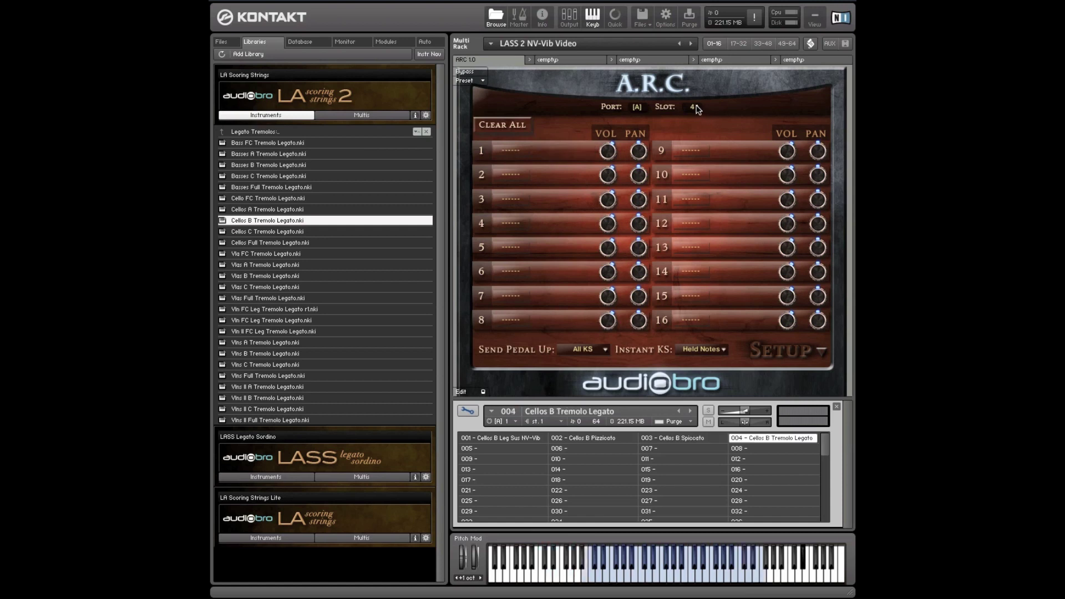
left_click(510, 153)
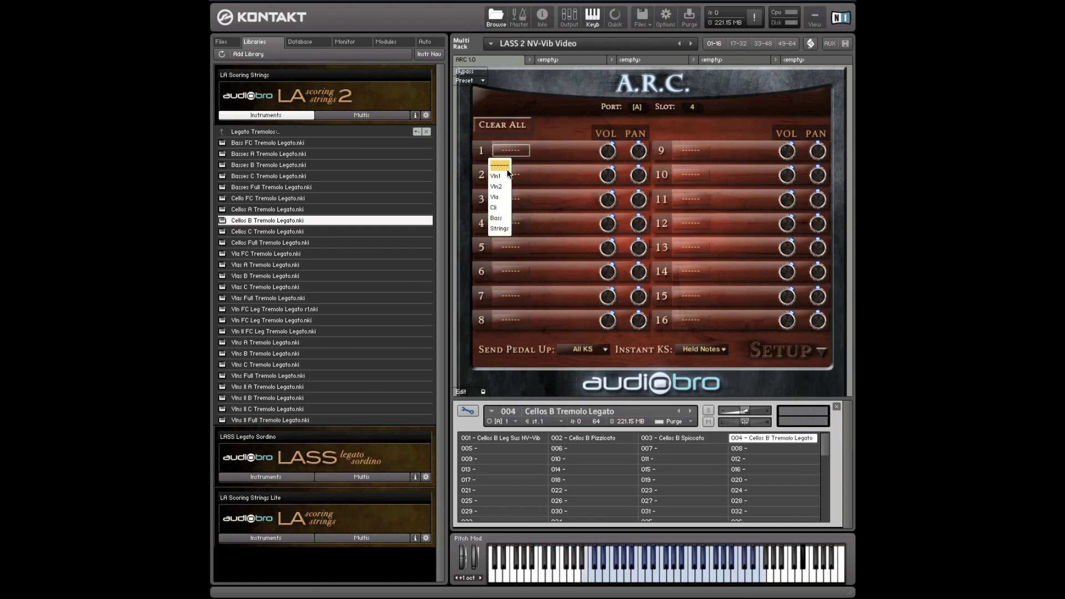
left_click(493, 209)
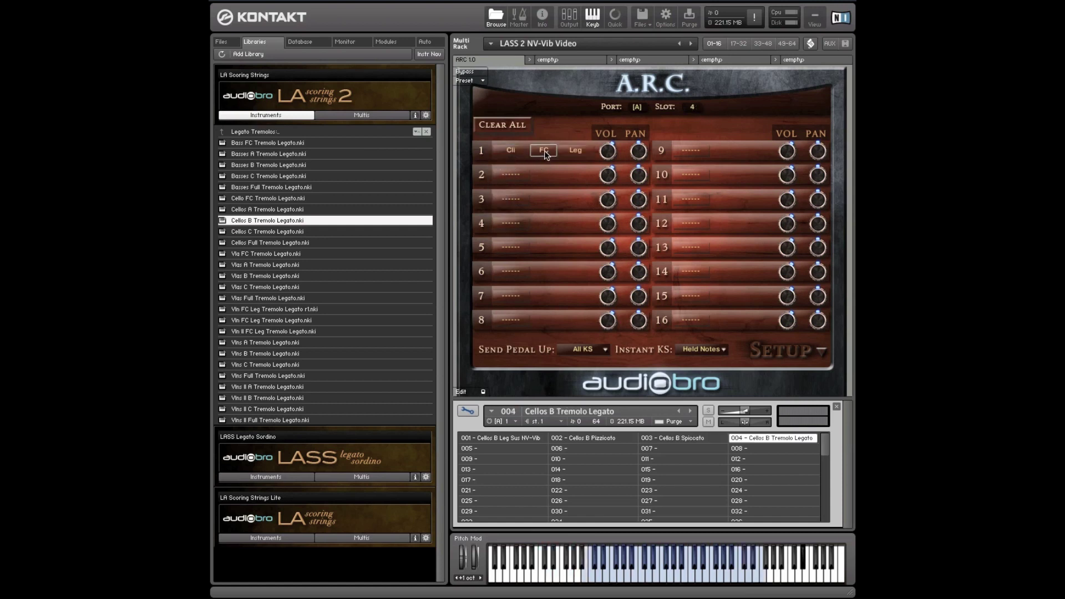
left_click(544, 151)
left_click(534, 187)
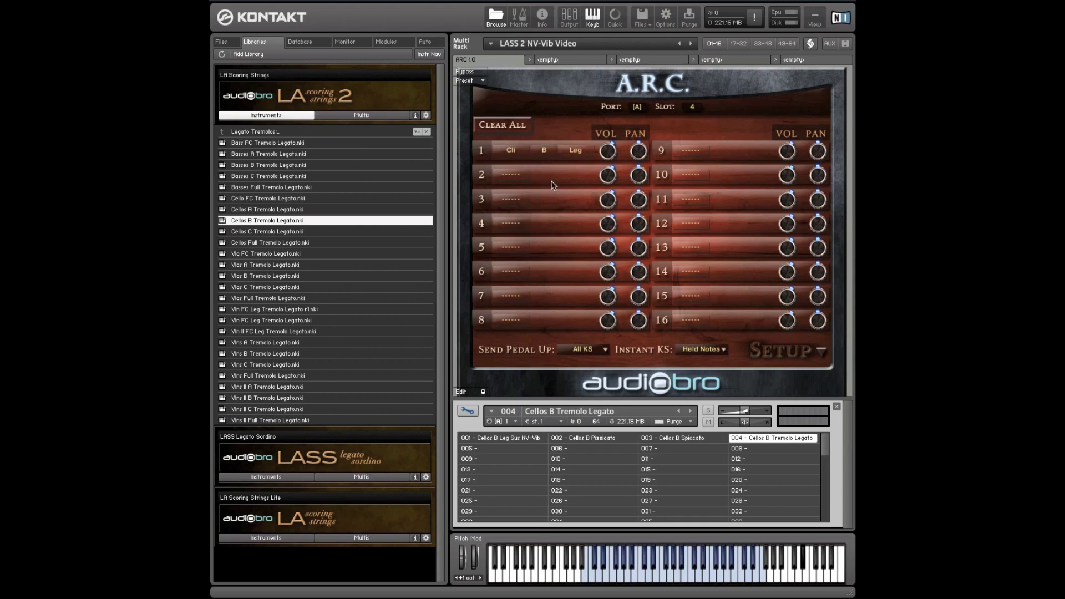
left_click(572, 152)
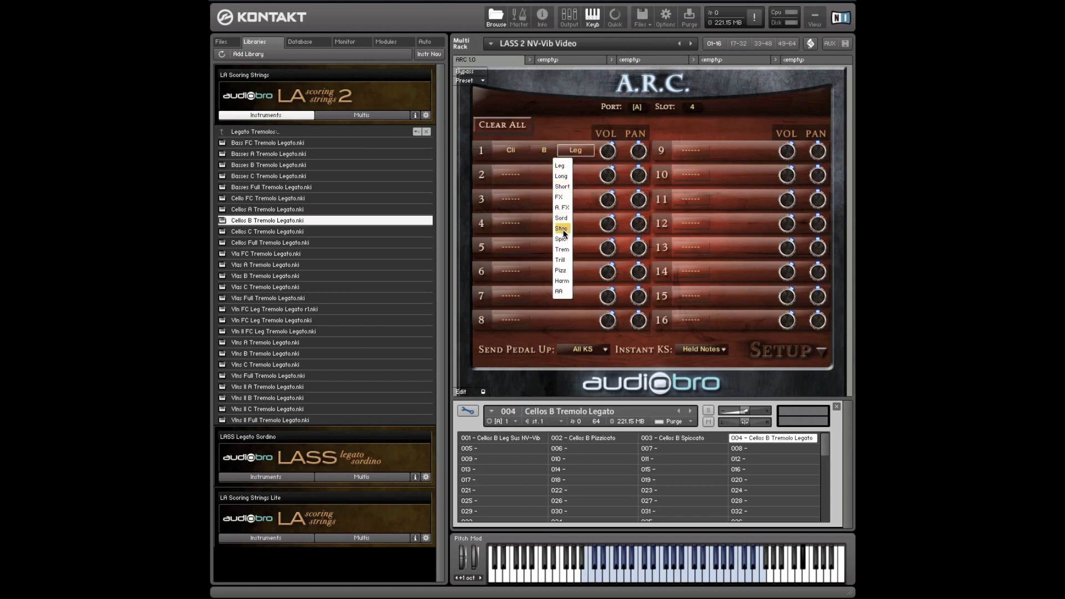
left_click(563, 249)
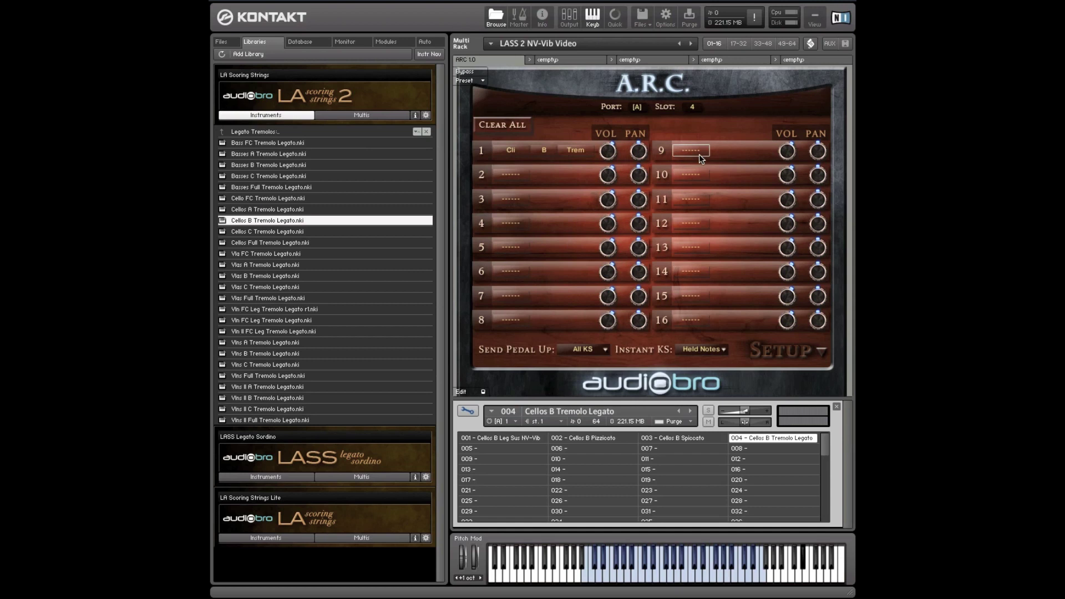
- Step back through the slots to slot 1, reviewing each label
left_click(697, 110)
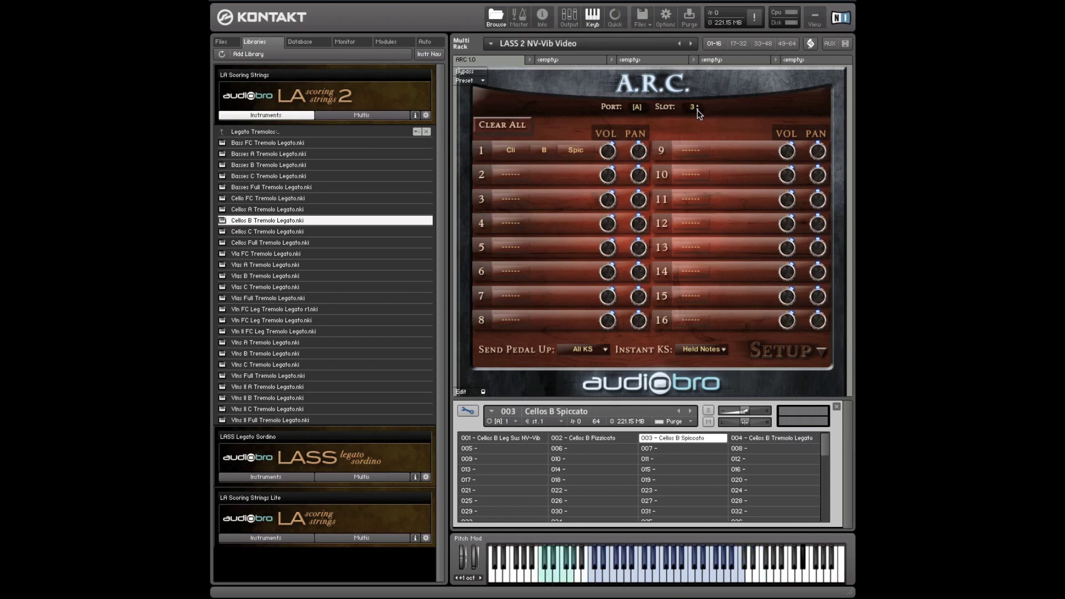
left_click(698, 110)
left_click(697, 110)
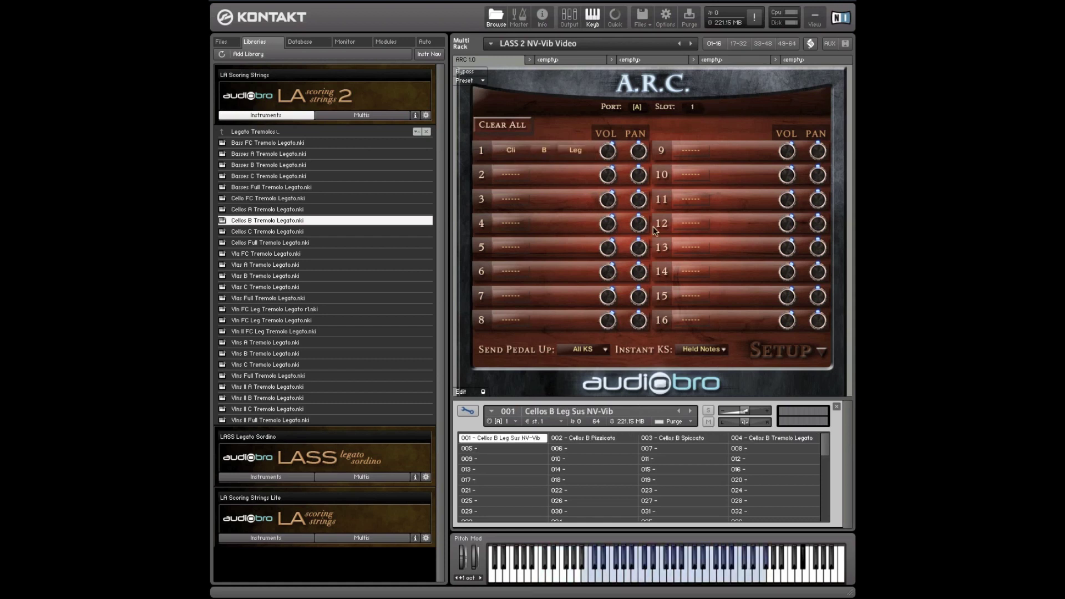
- Set the A.R.C. Set A KeySwitch Input Channel to Port A, ch. 1
left_click(785, 353)
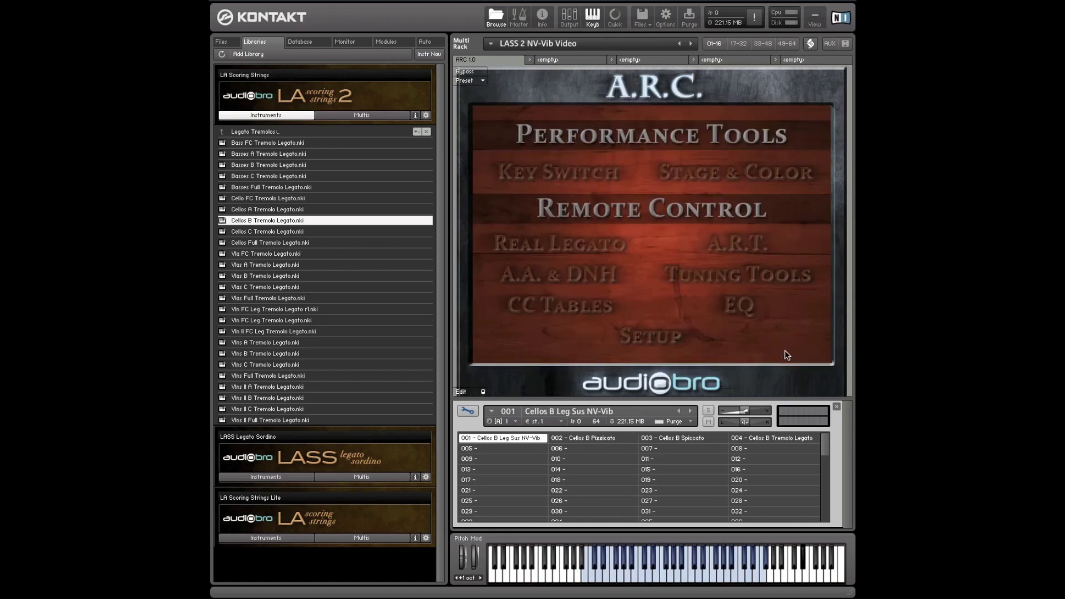
left_click(572, 175)
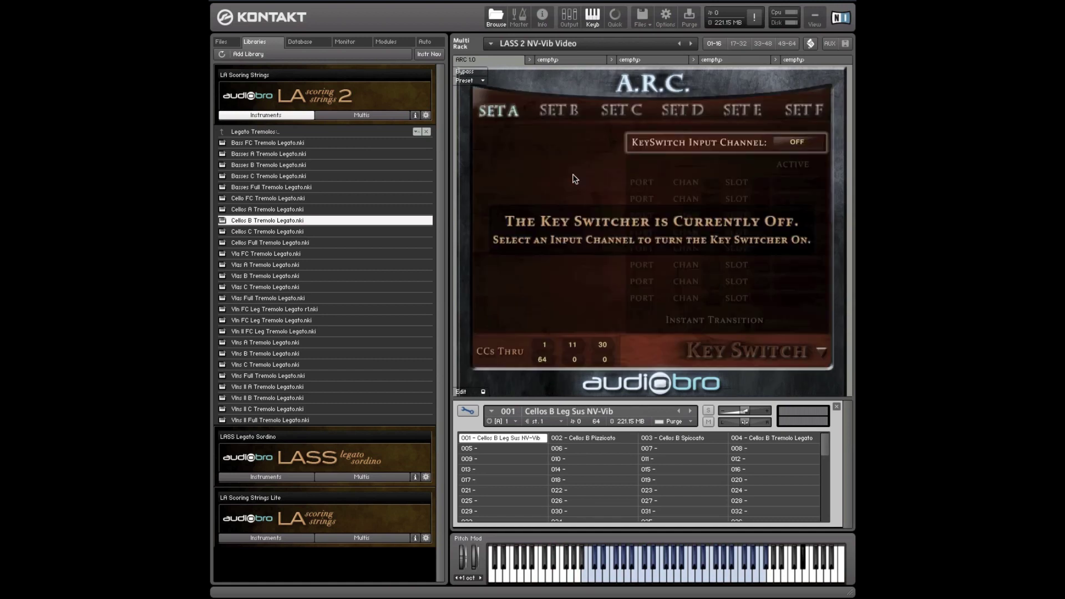
left_click(799, 144)
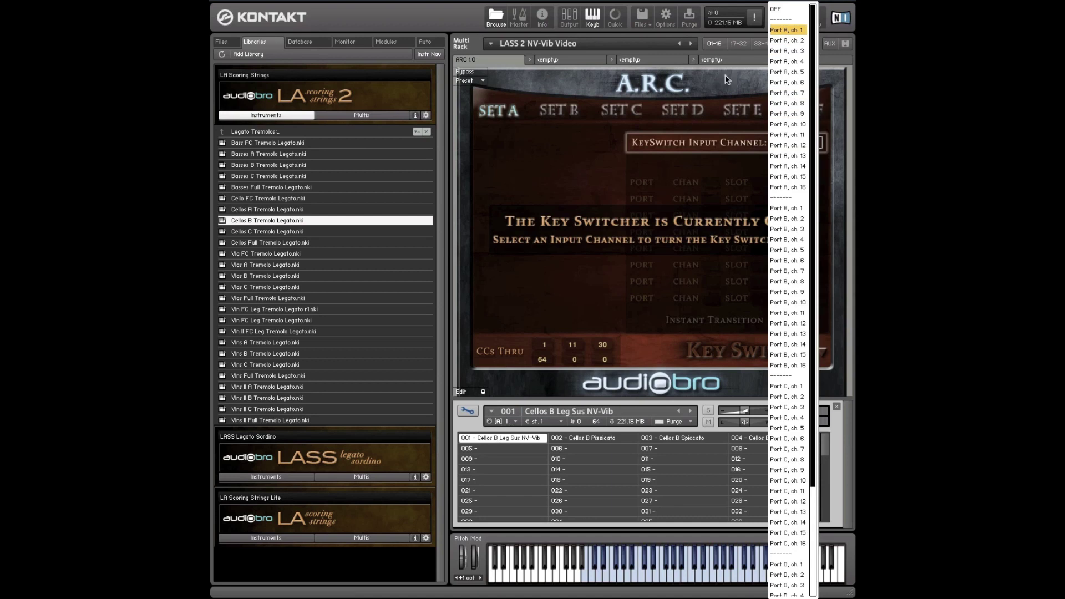
left_click(788, 30)
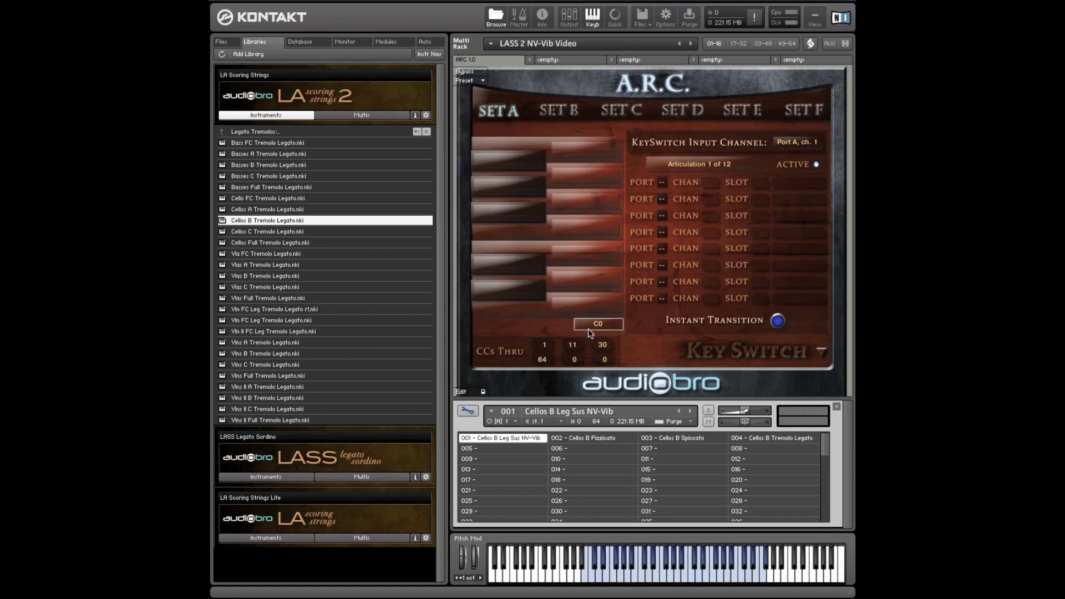
- Map Set A key switches from C0 to Cll B Leg, Pizz, Spic and Trem, then hide the slot grid
left_click(577, 319)
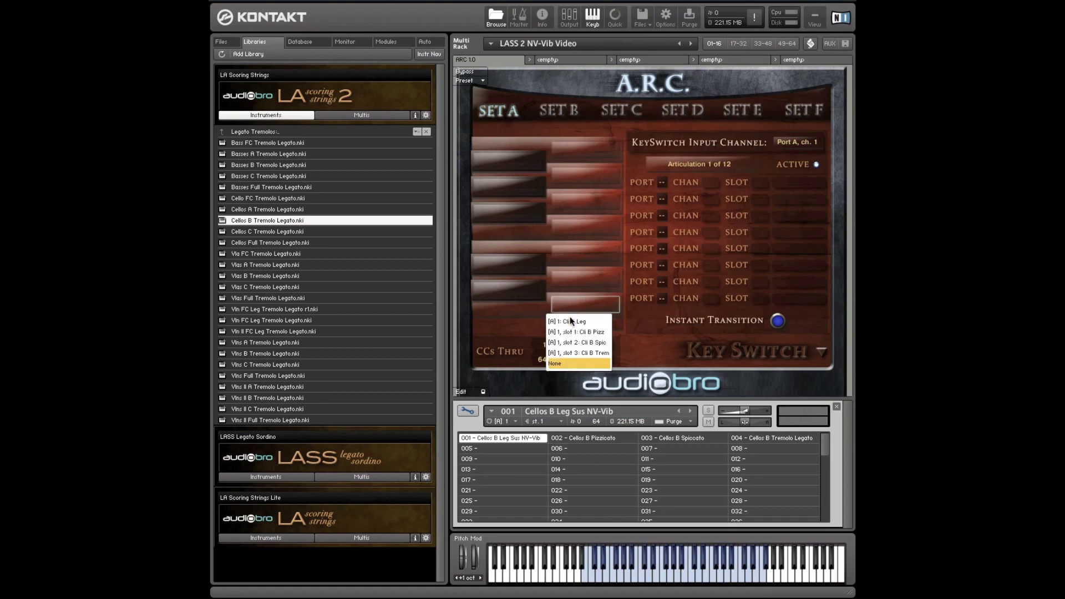
left_click(572, 321)
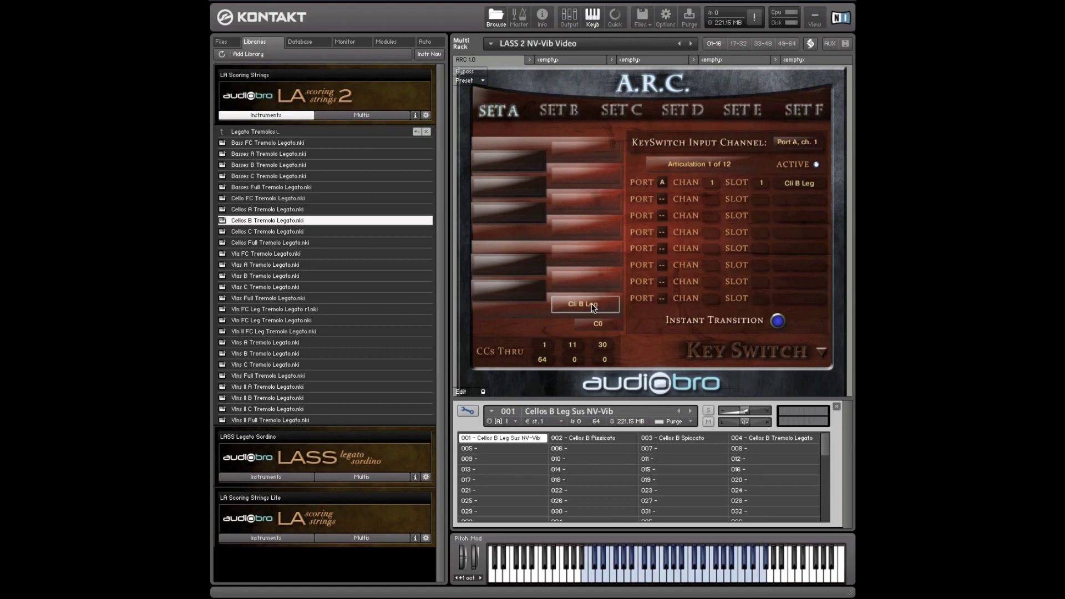
left_click(509, 291)
left_click(520, 319)
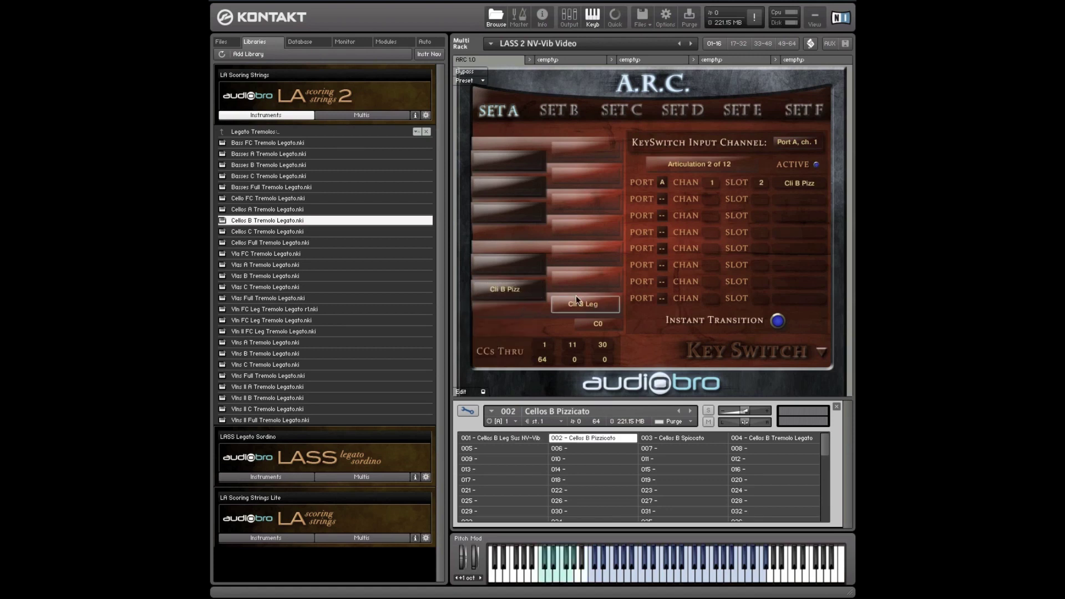
left_click(580, 282)
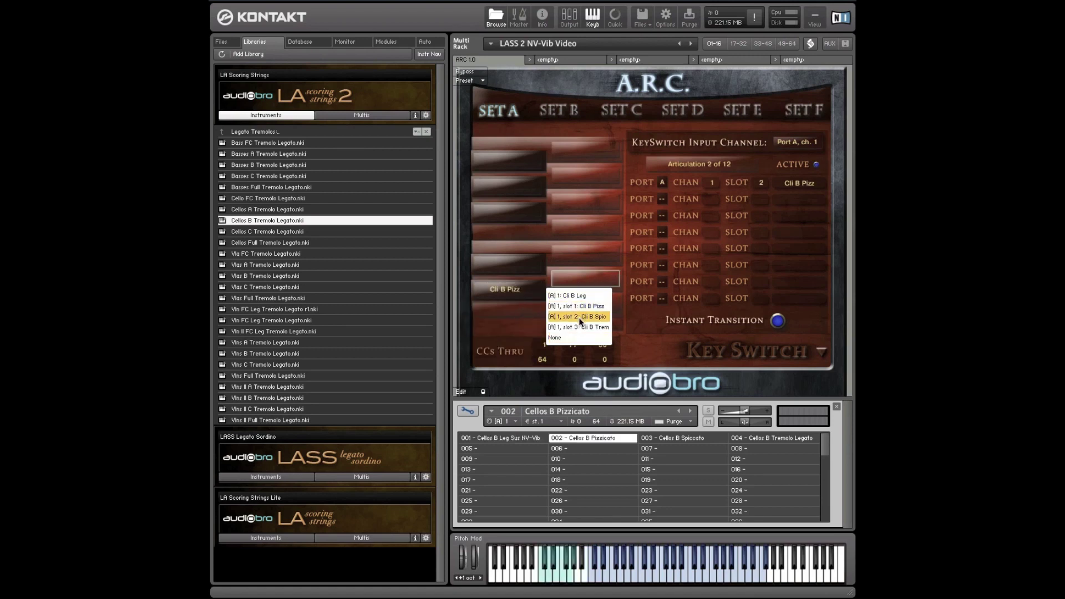
left_click(578, 317)
left_click(527, 268)
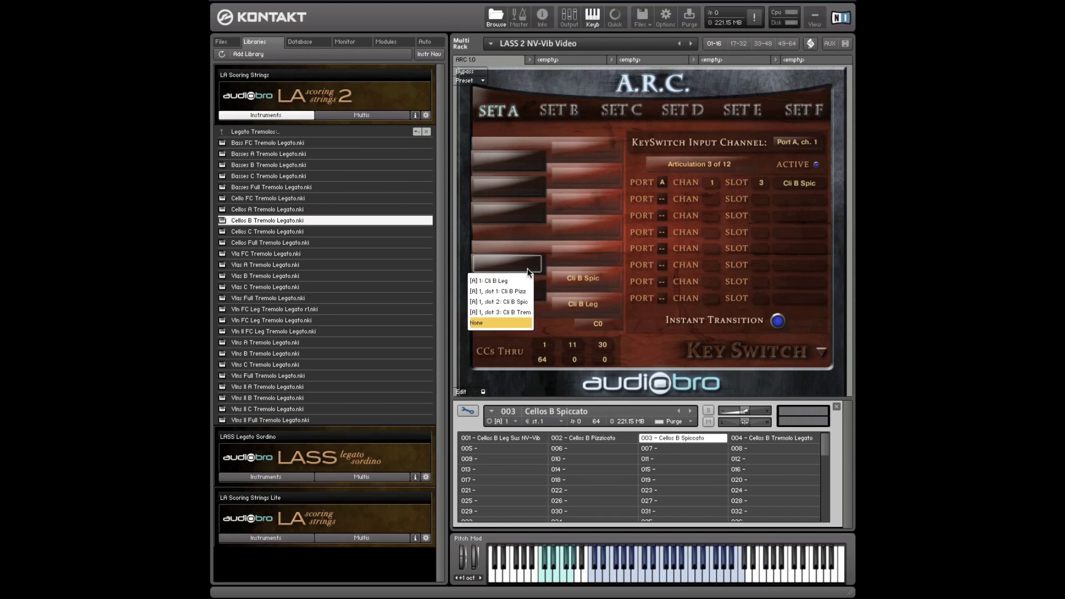
left_click(500, 313)
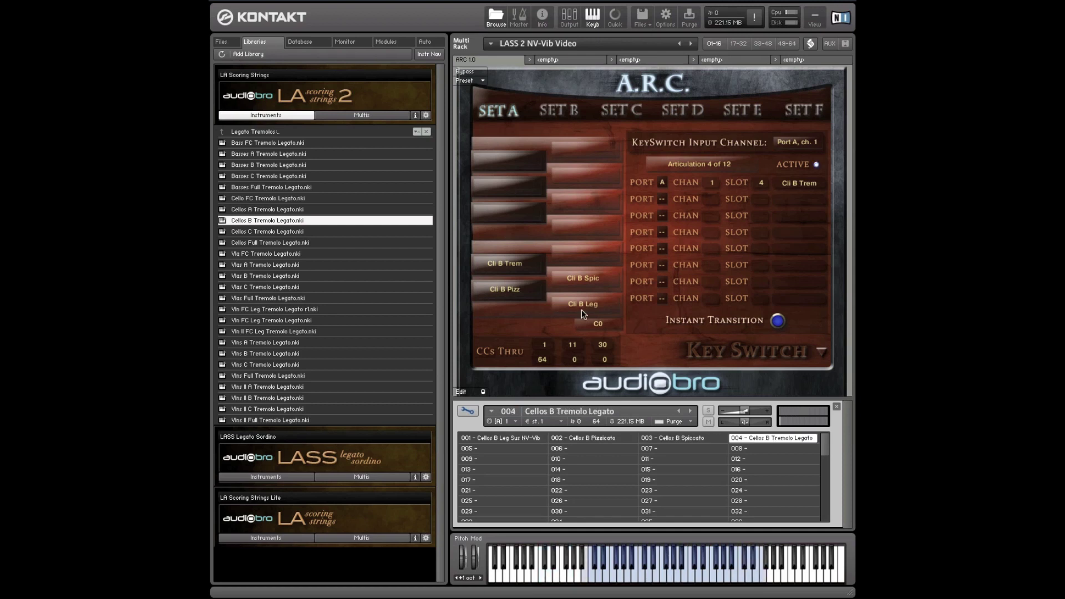
left_click(468, 411)
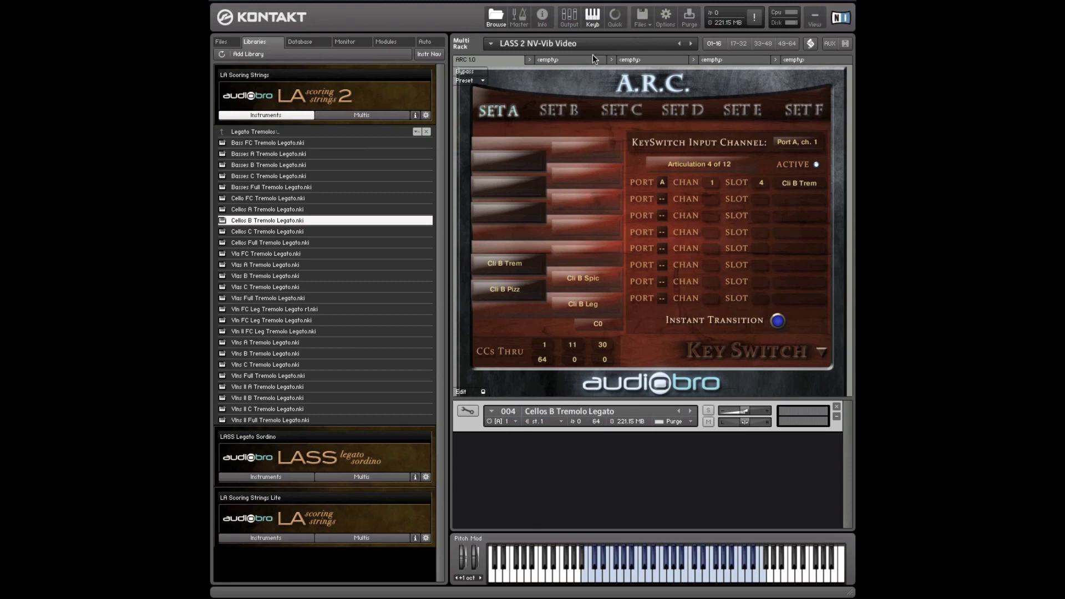
- Add a second instrument bank and load Vlns B Tremolo Legato into slot 001
left_click(644, 20)
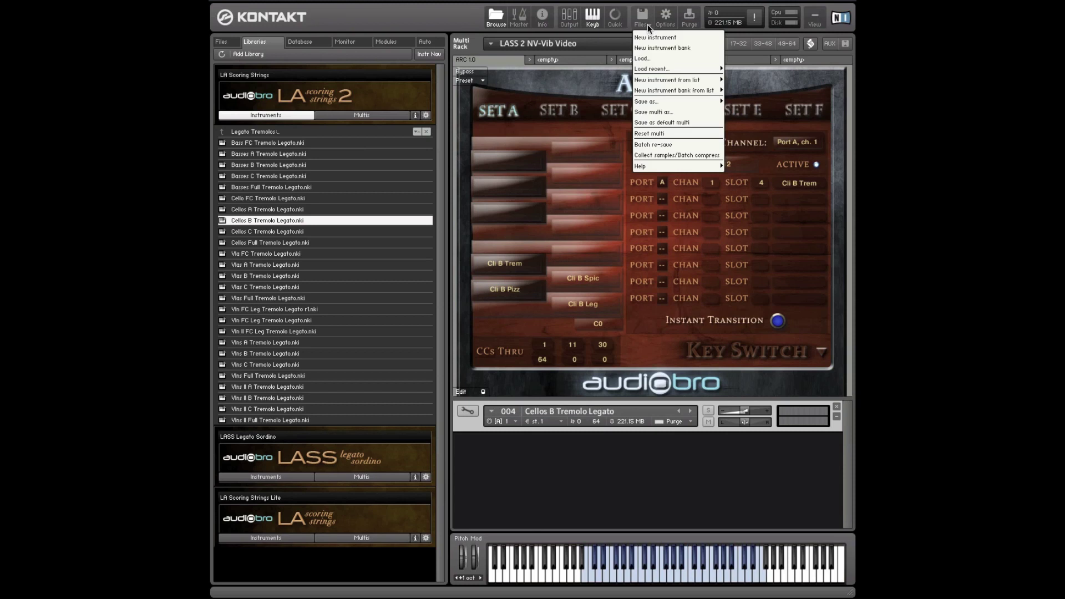
left_click(654, 48)
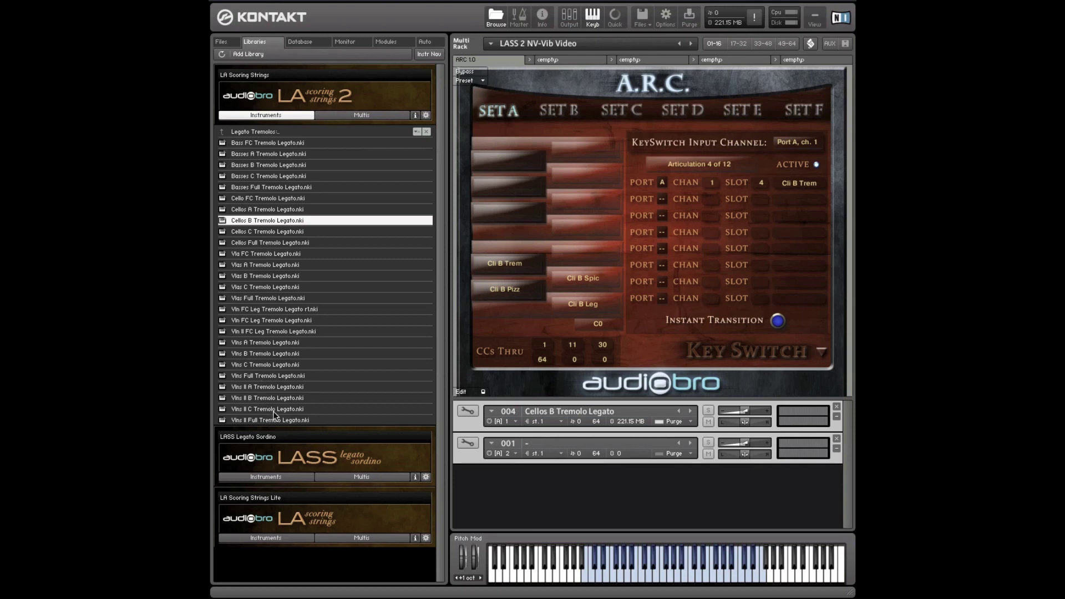
left_click(248, 355)
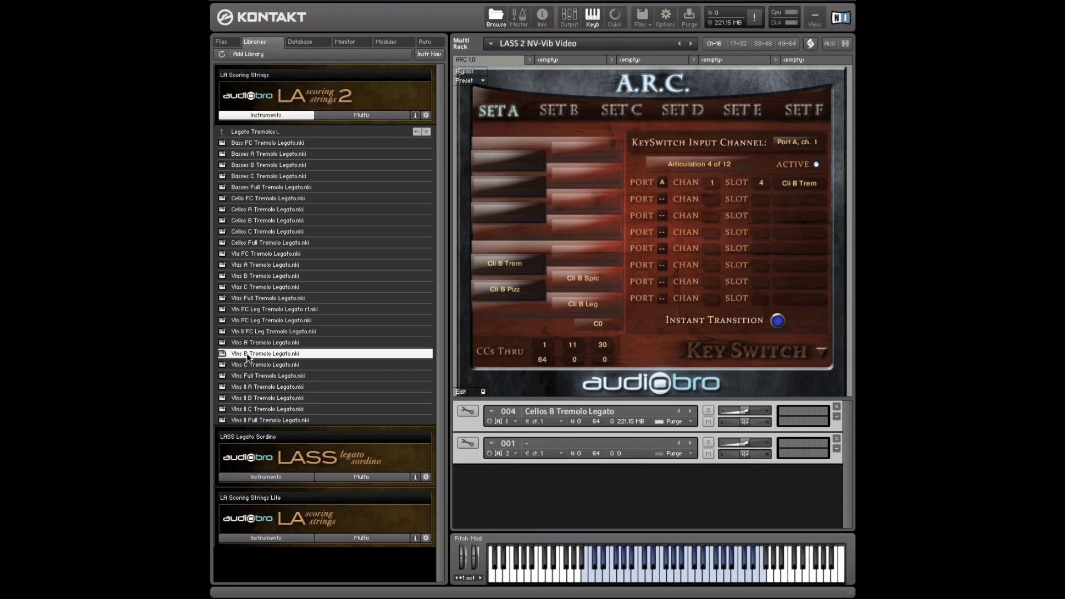
left_click(470, 442)
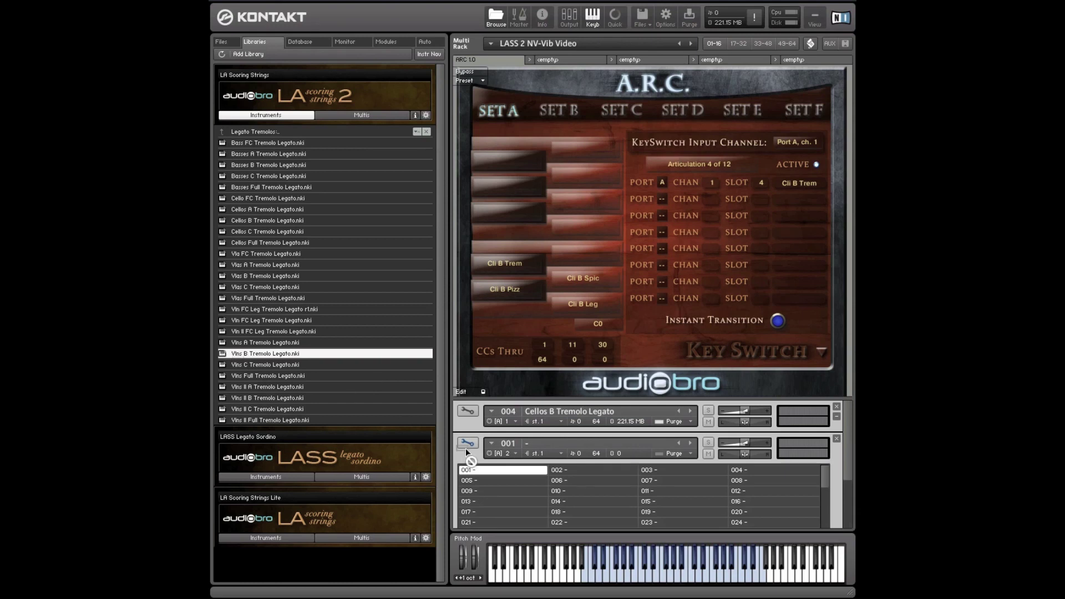
left_click_drag(489, 471, 489, 470)
- Load Vlns B Spiccato into slot 002 and Vlns B Pizzicato into slot 003
left_click(222, 131)
double_click(248, 233)
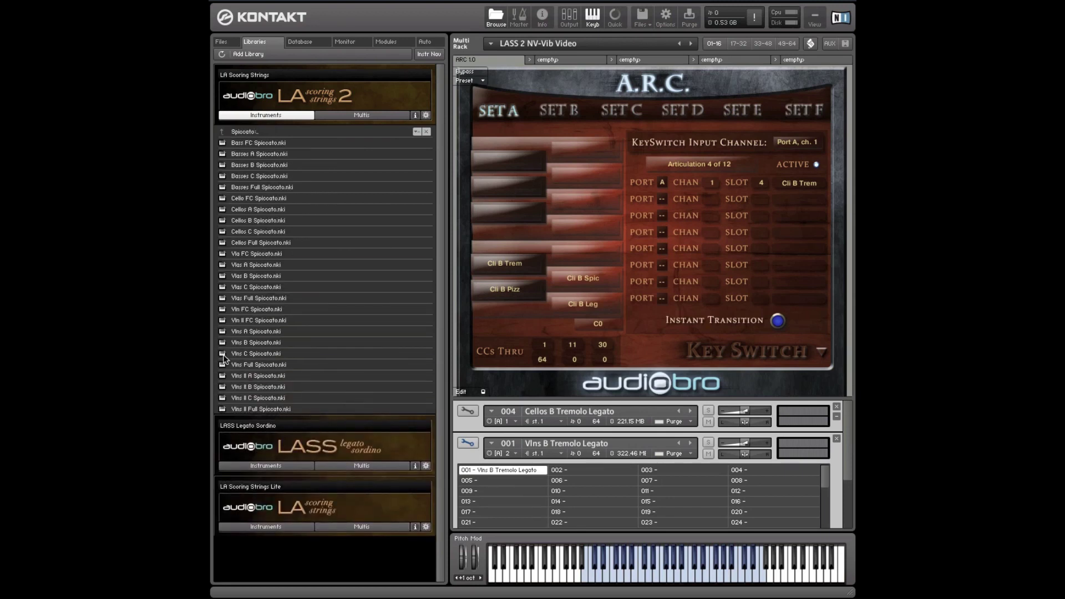
left_click_drag(225, 347, 590, 471)
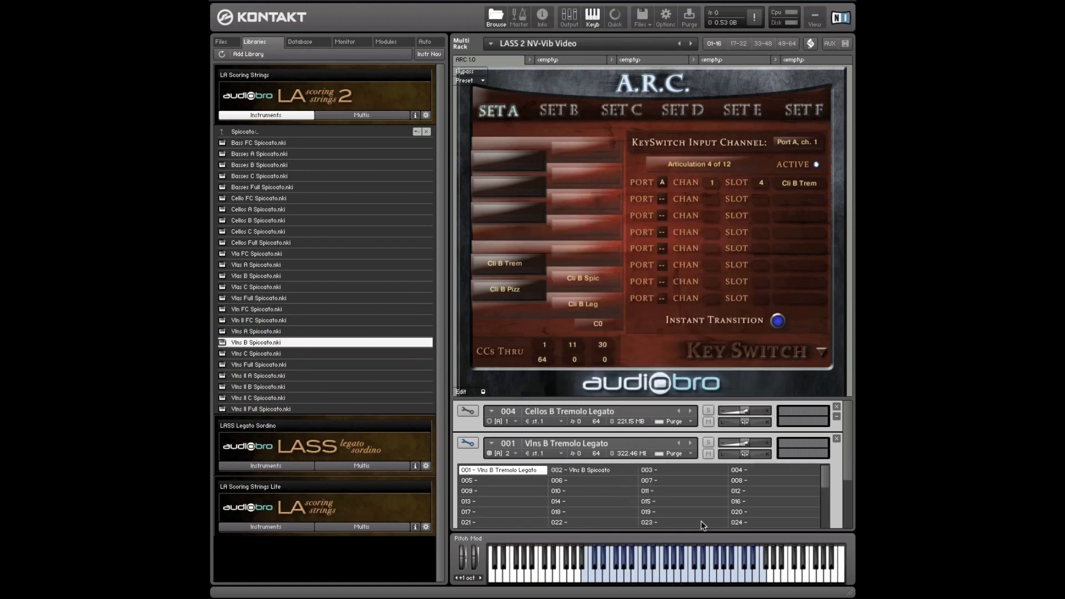
left_click(222, 132)
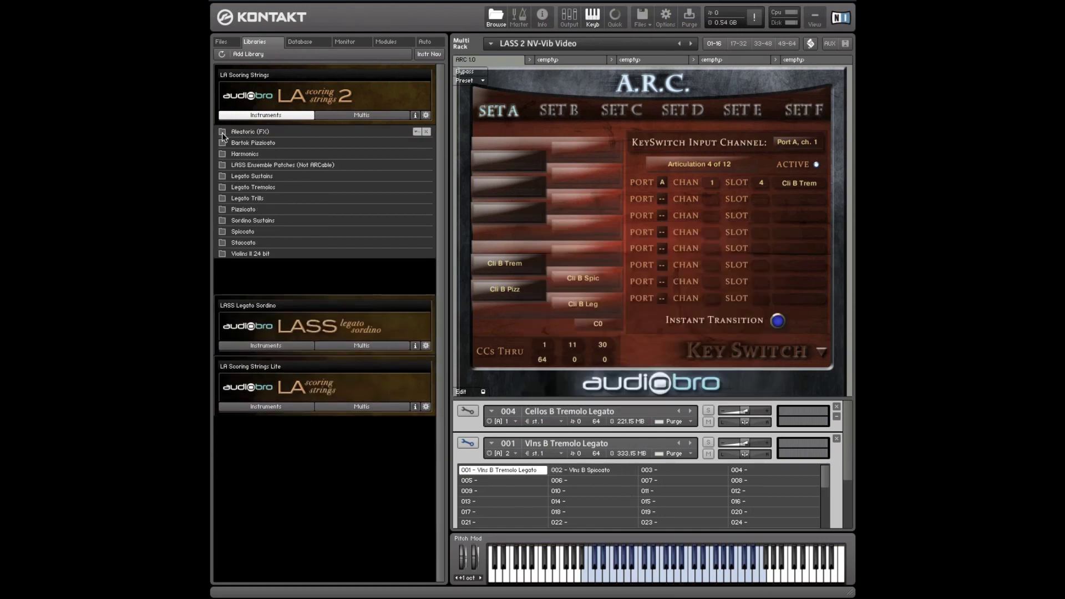
double_click(244, 209)
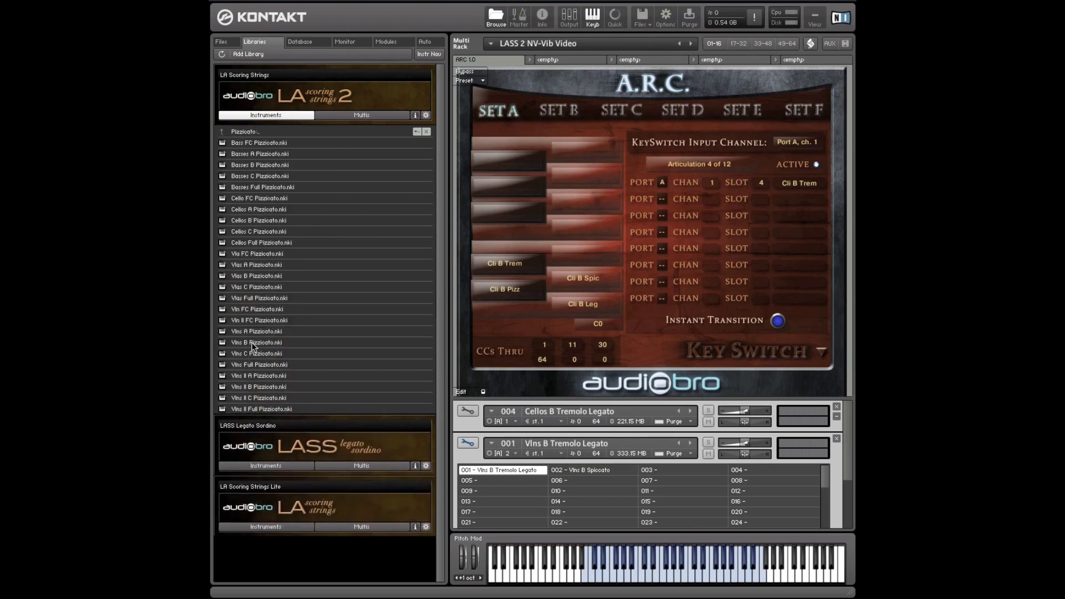
left_click_drag(255, 344, 670, 470)
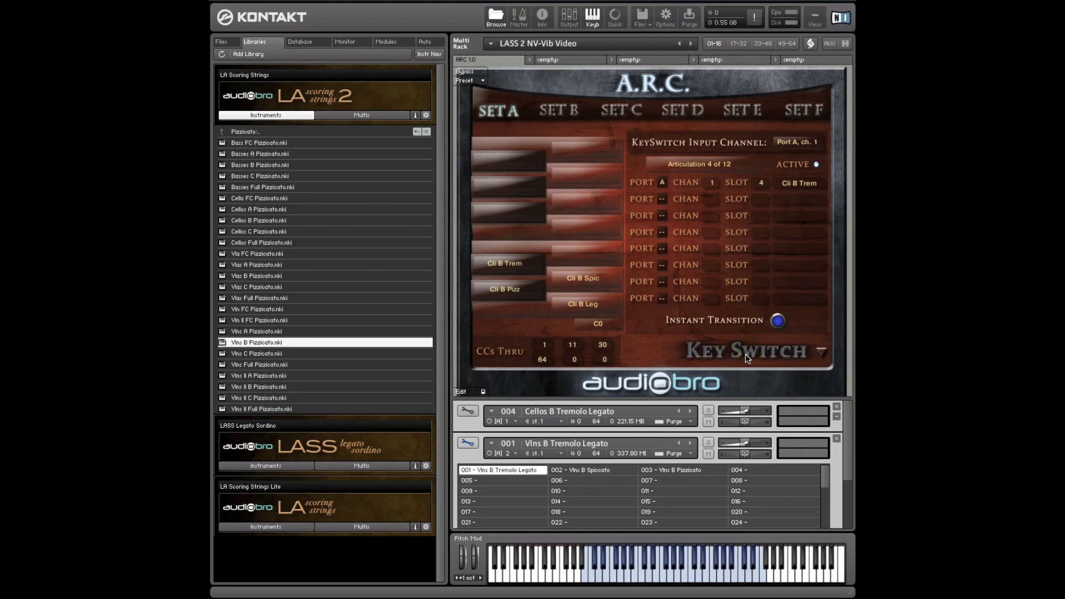
- On the A.R.C. Setup page, label slot 1's row 2 as Vln1 B Trem
left_click(705, 350)
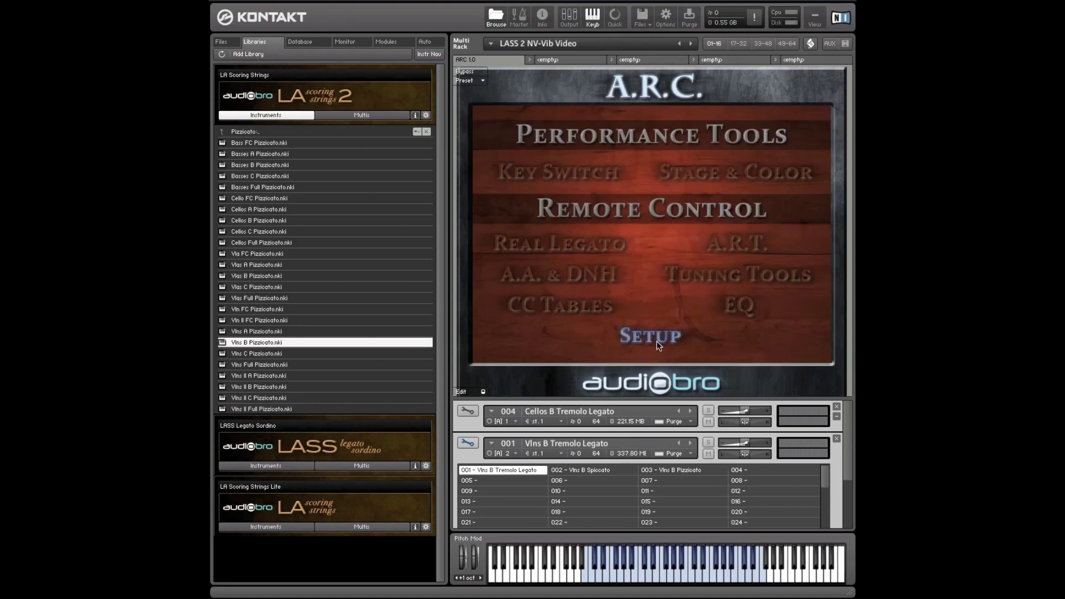
left_click(659, 346)
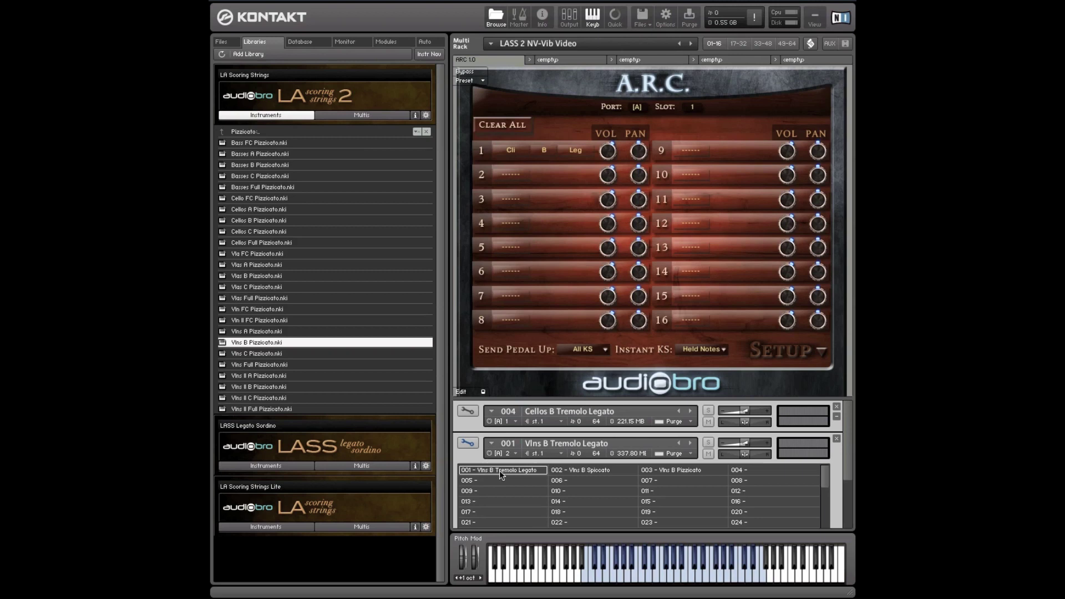
left_click(505, 175)
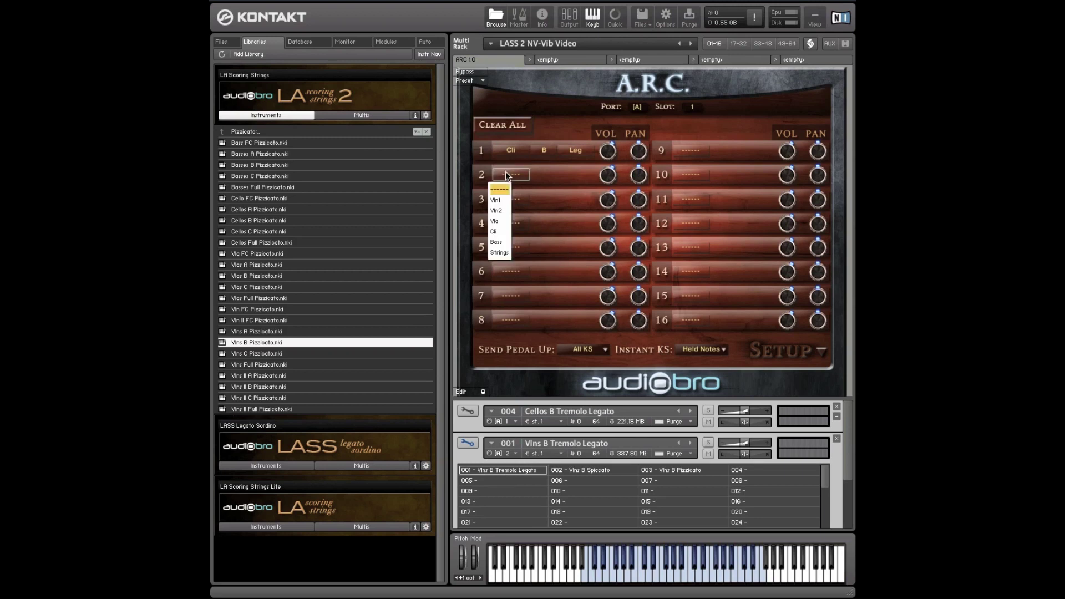
left_click(497, 200)
left_click(547, 175)
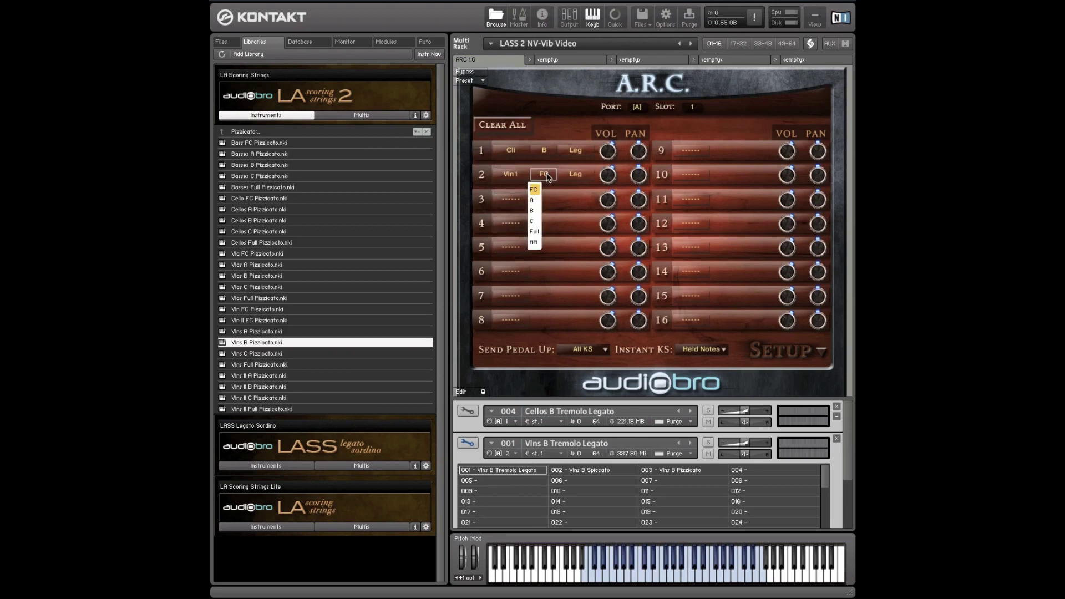
left_click(533, 215)
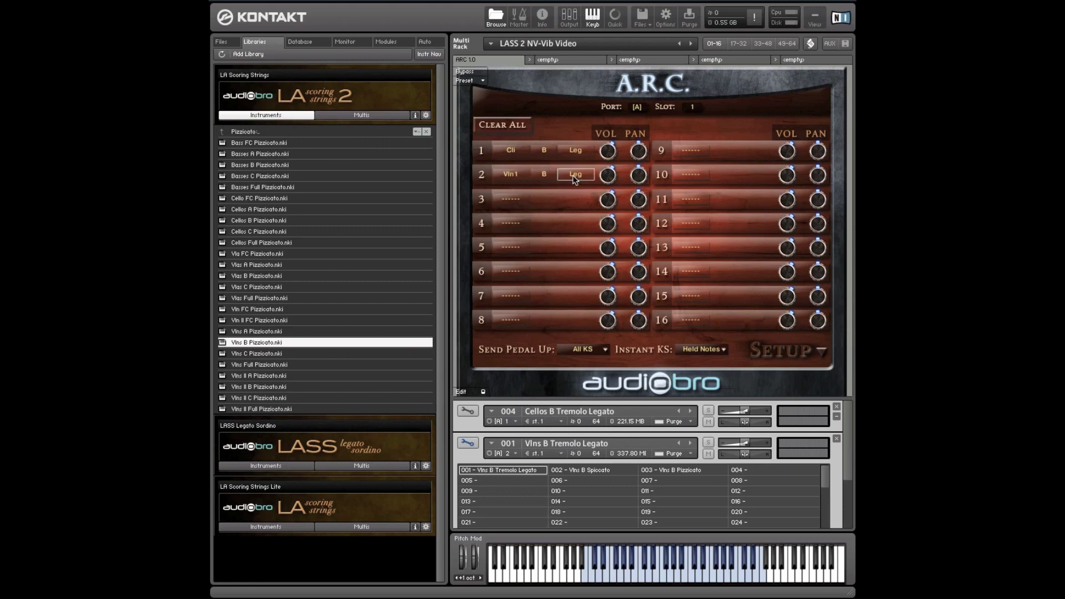
left_click(574, 178)
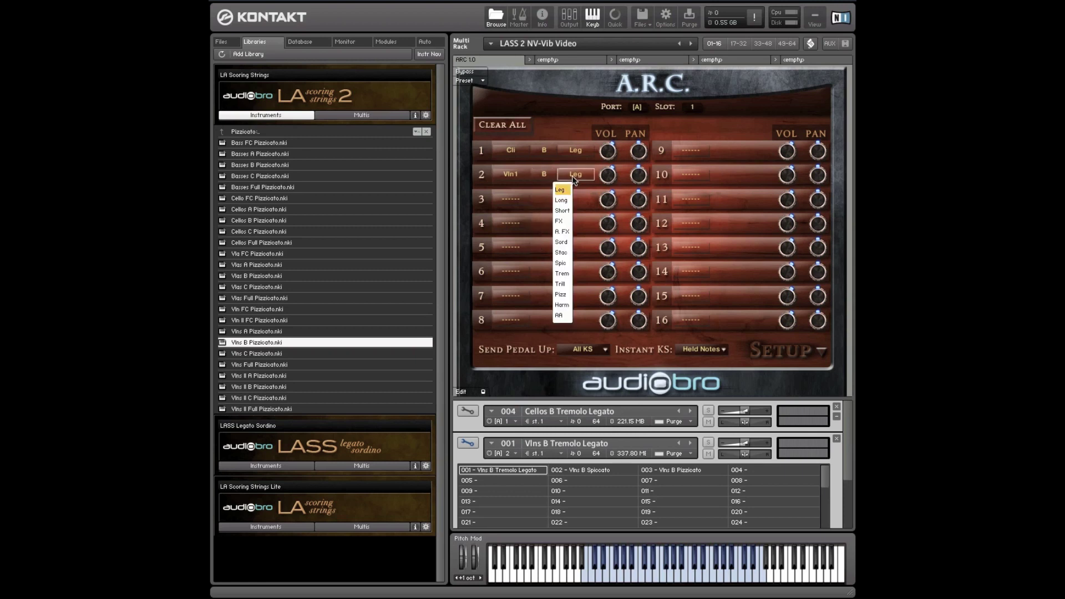
left_click(562, 273)
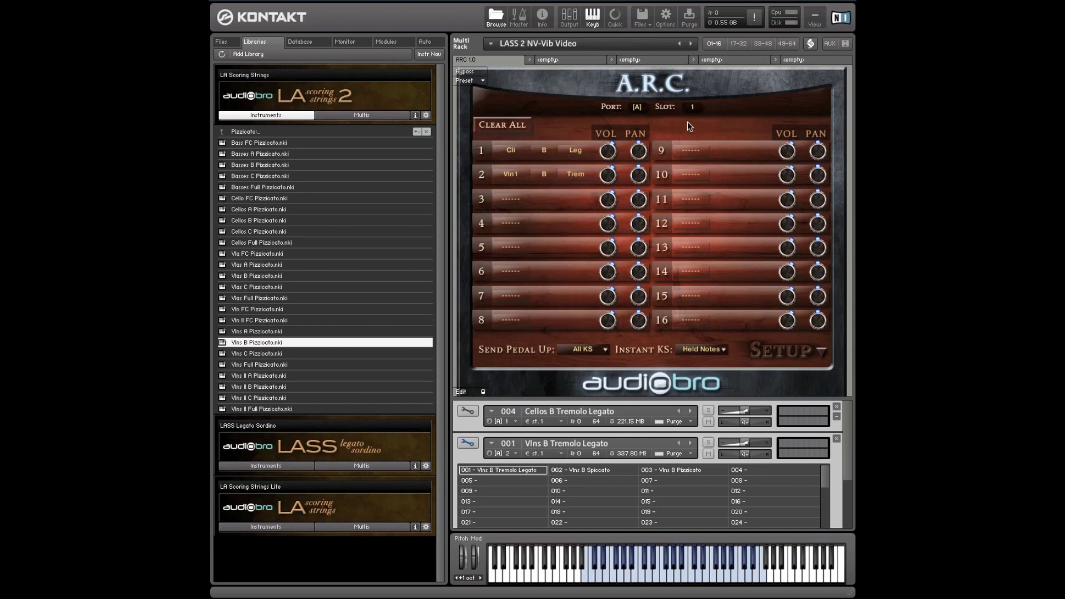
- Advance to slot 2 and label row 2 as Vln1 B Spic
left_click_drag(698, 113, 698, 109)
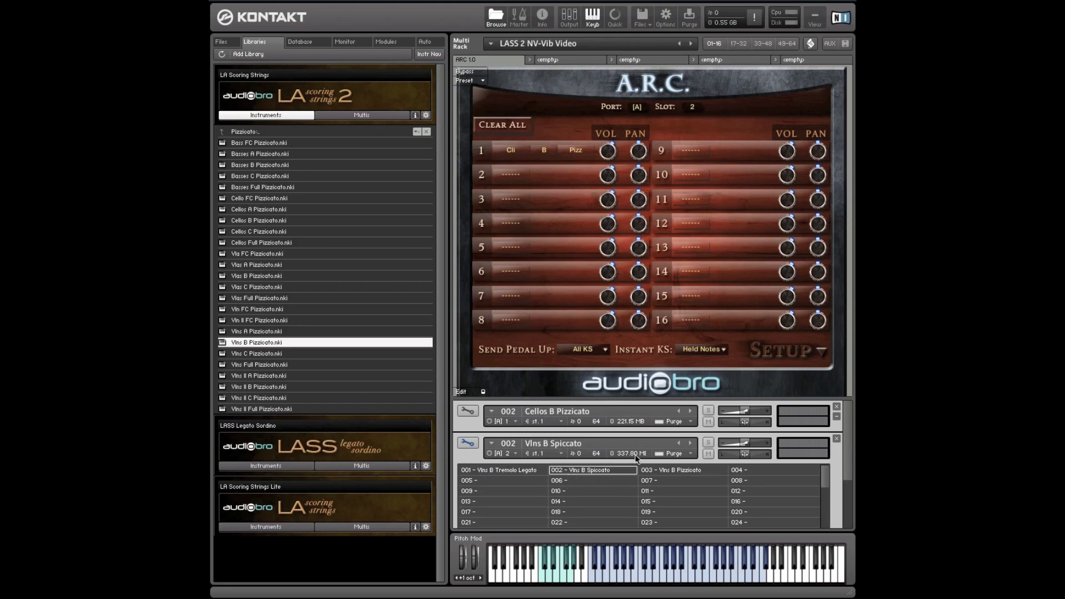
left_click(511, 175)
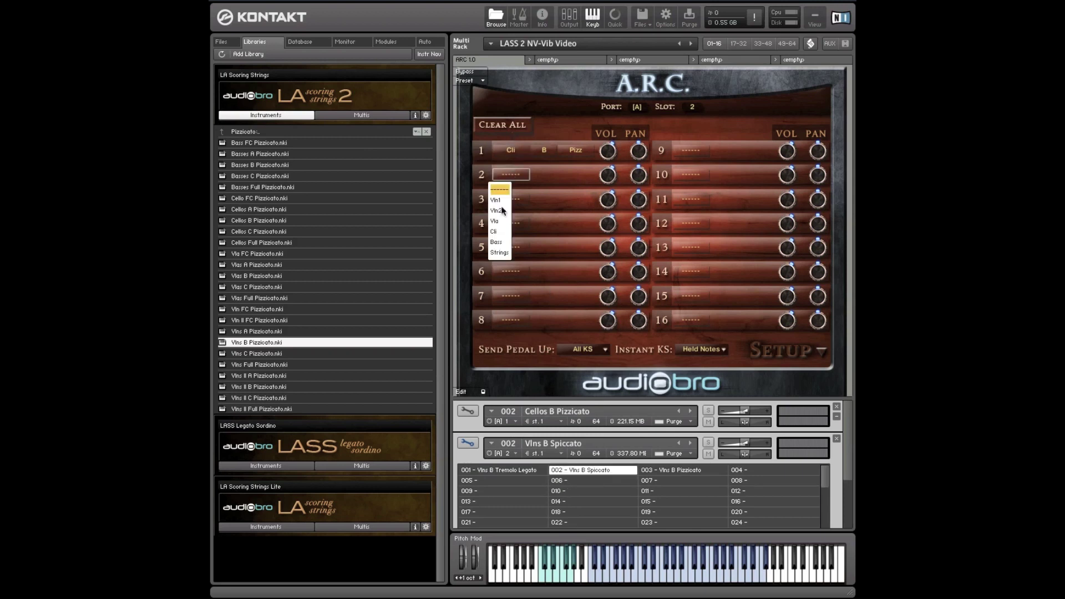
left_click(499, 195)
left_click(547, 175)
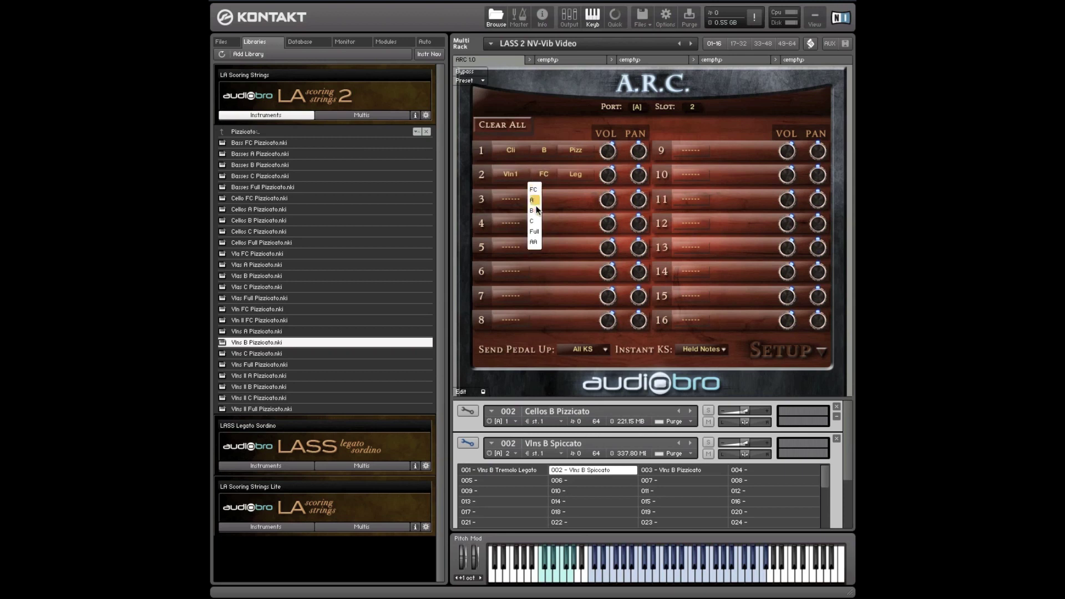
left_click(534, 211)
left_click(577, 177)
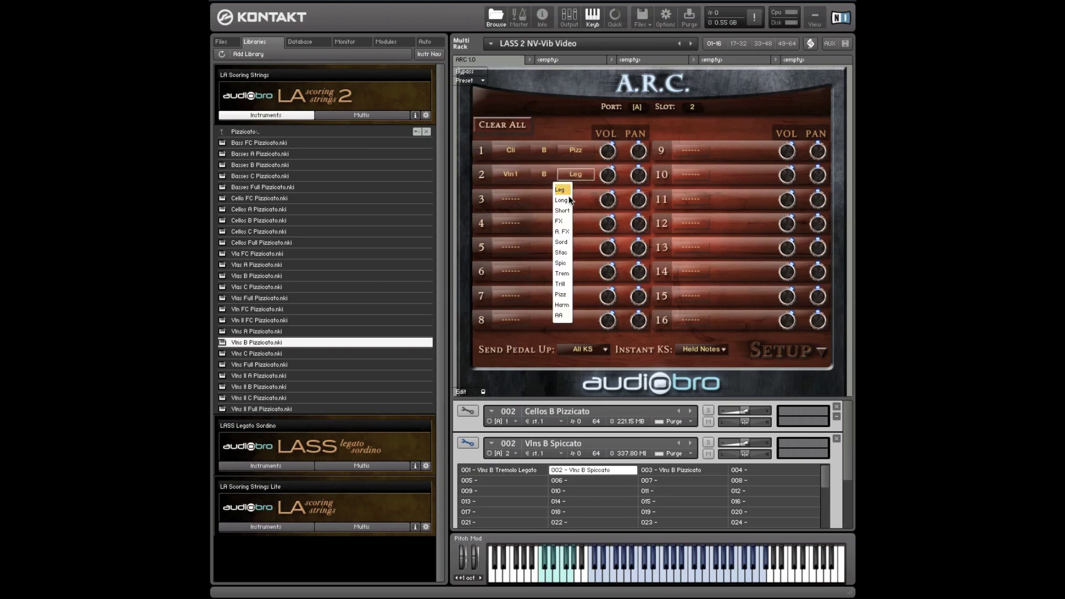
left_click(563, 262)
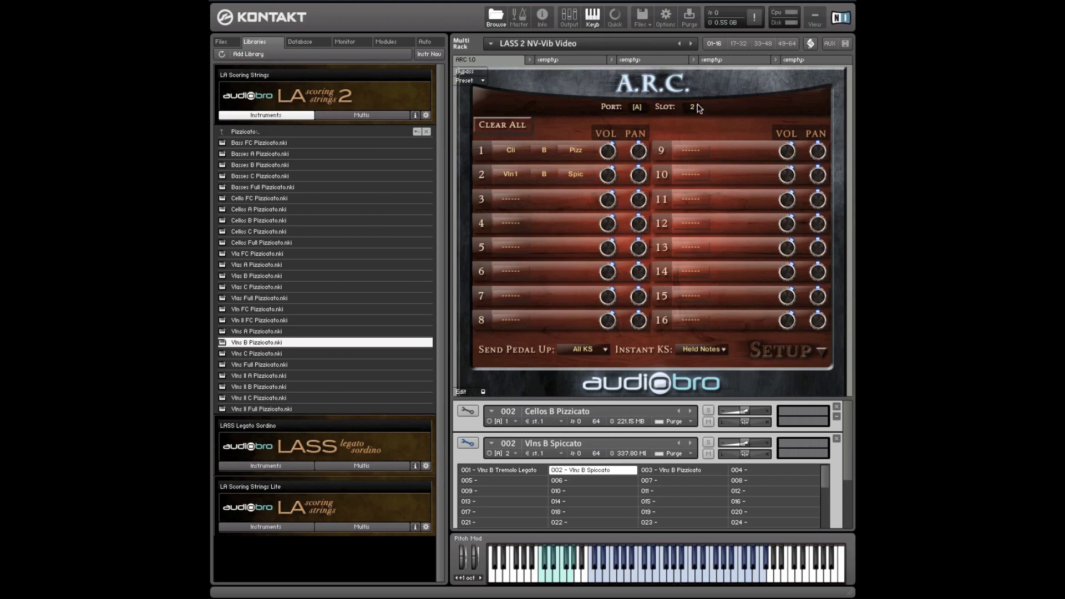
- Switch the bank to slot 003 and label row 2 as Vln1 B Pizz
left_click(653, 471)
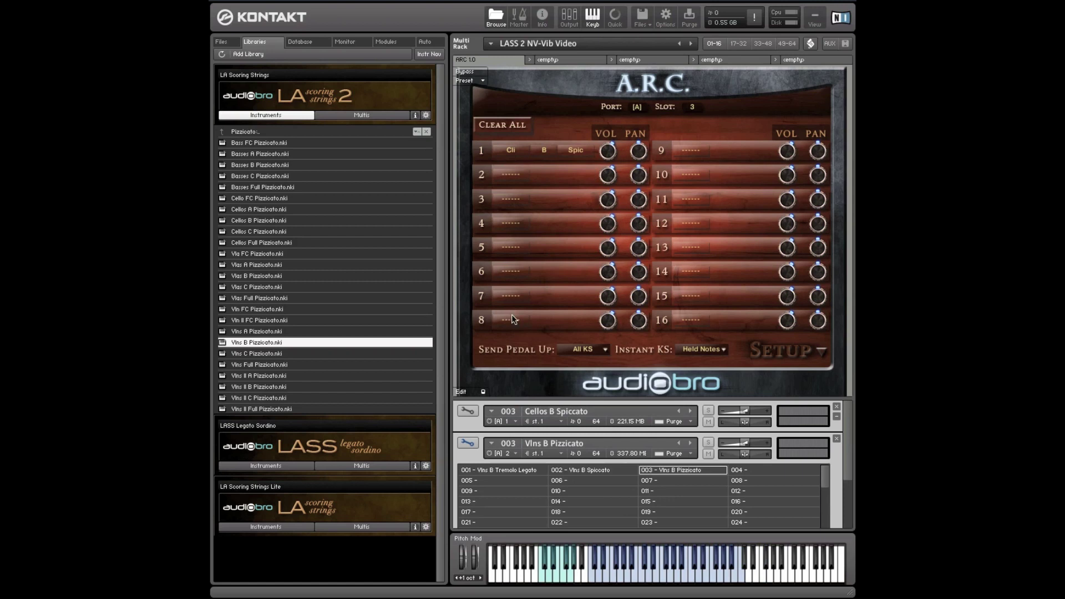
left_click(506, 174)
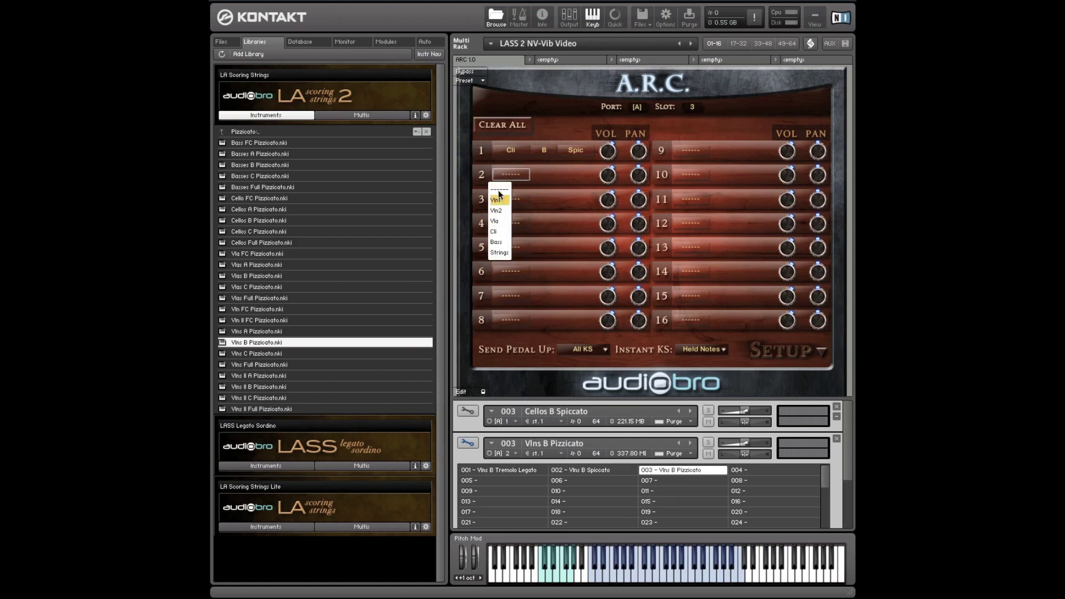
left_click(497, 199)
left_click(543, 176)
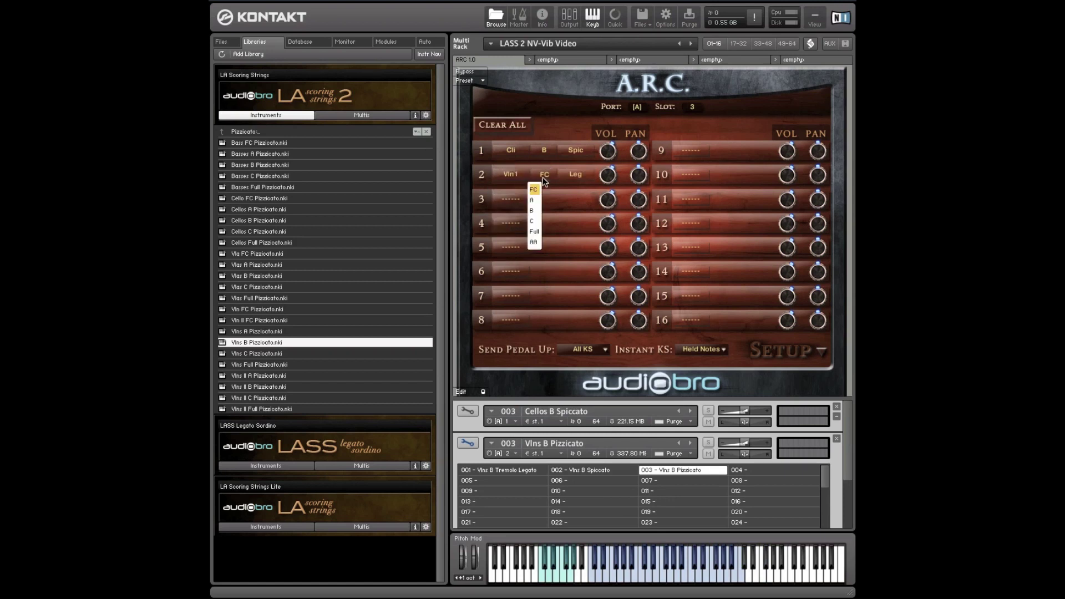
left_click(536, 211)
left_click(575, 175)
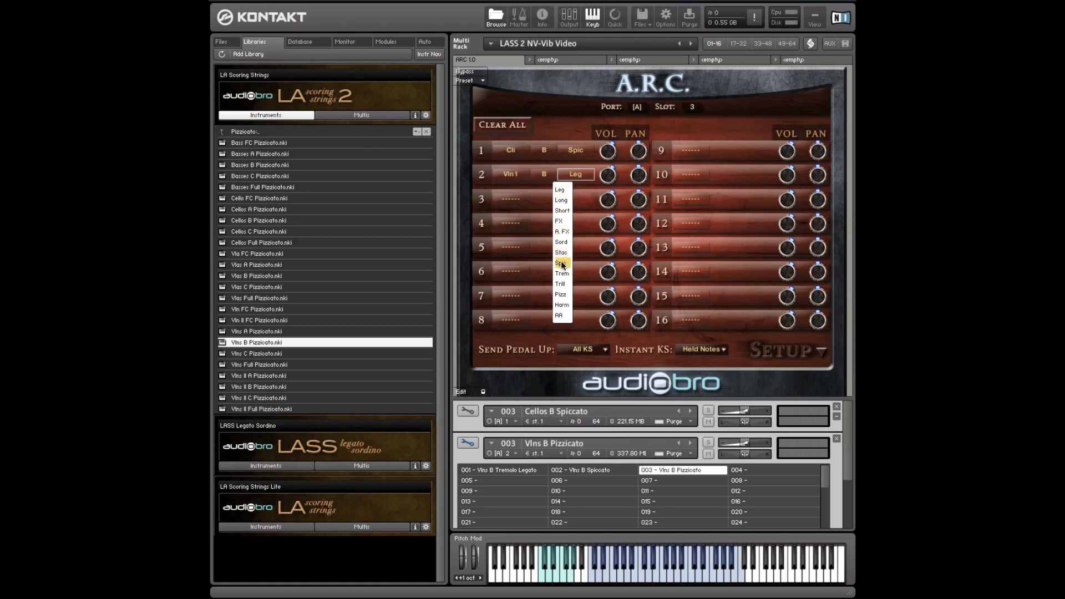
left_click(561, 294)
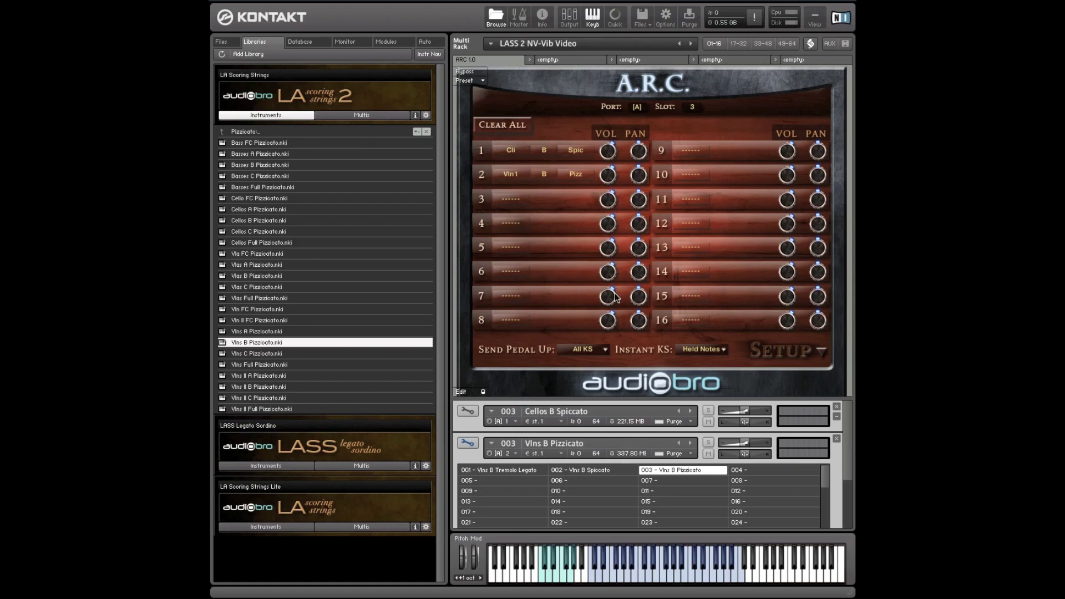
left_click(782, 351)
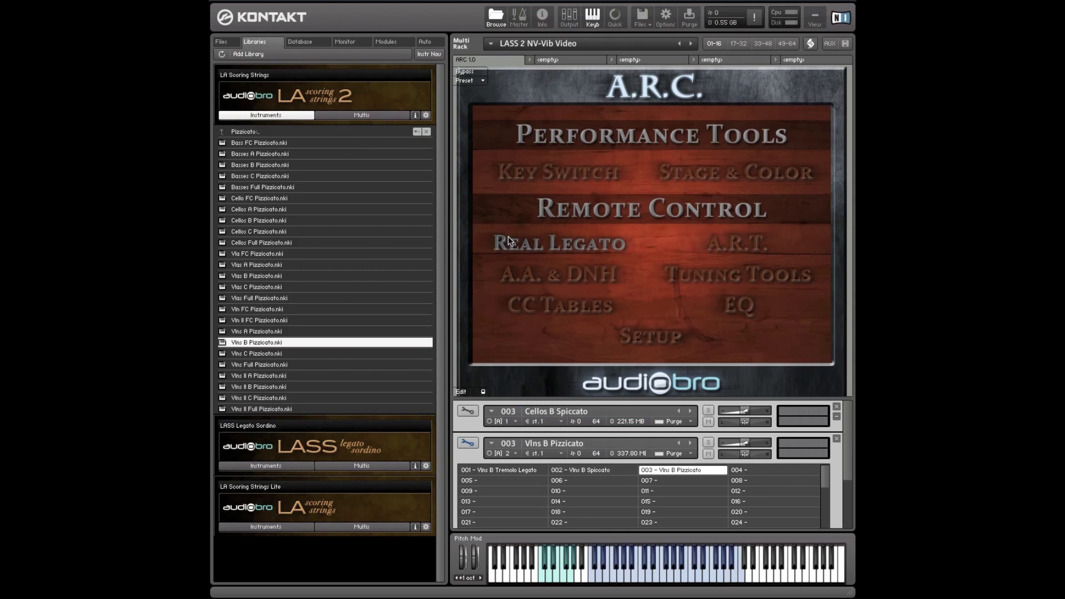
left_click(547, 245)
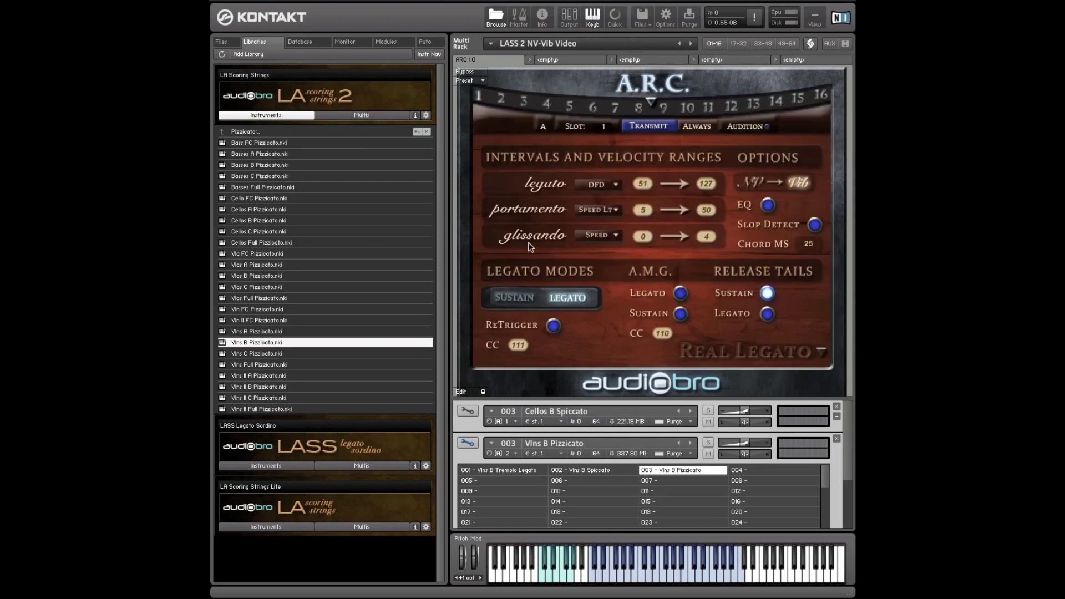
left_click(648, 101)
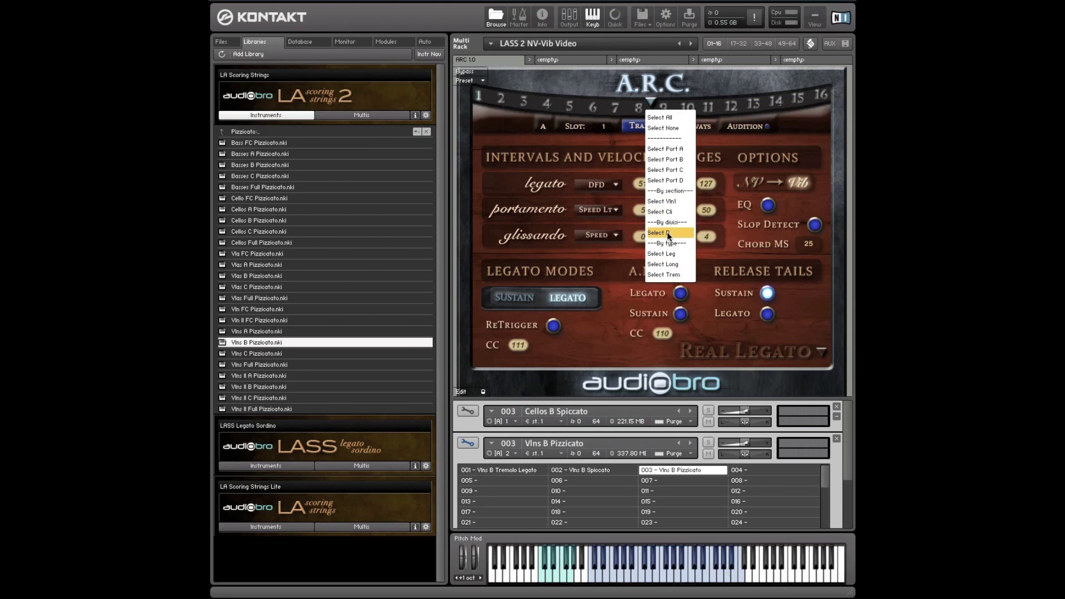
left_click(505, 146)
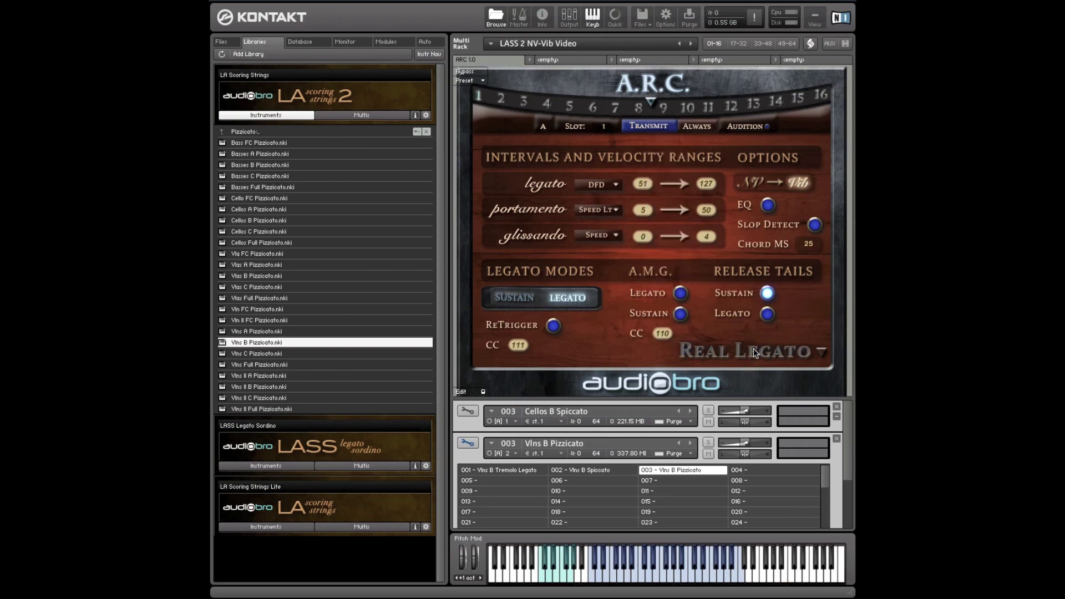
left_click(753, 349)
- Set key switch Set B's input channel to Port A, ch. 2
left_click(544, 172)
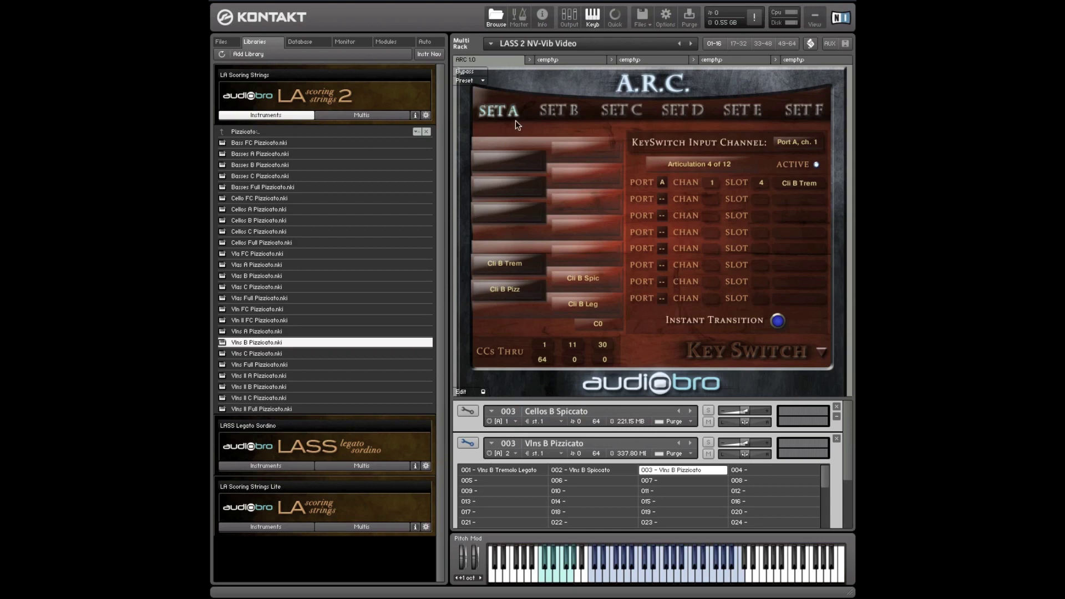
left_click(555, 111)
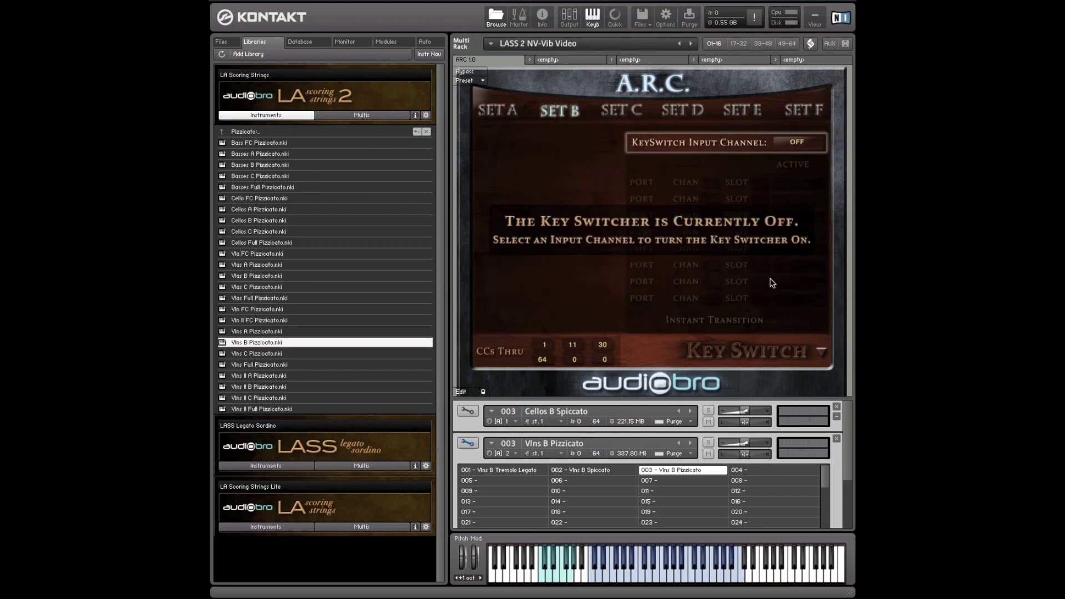
left_click(797, 145)
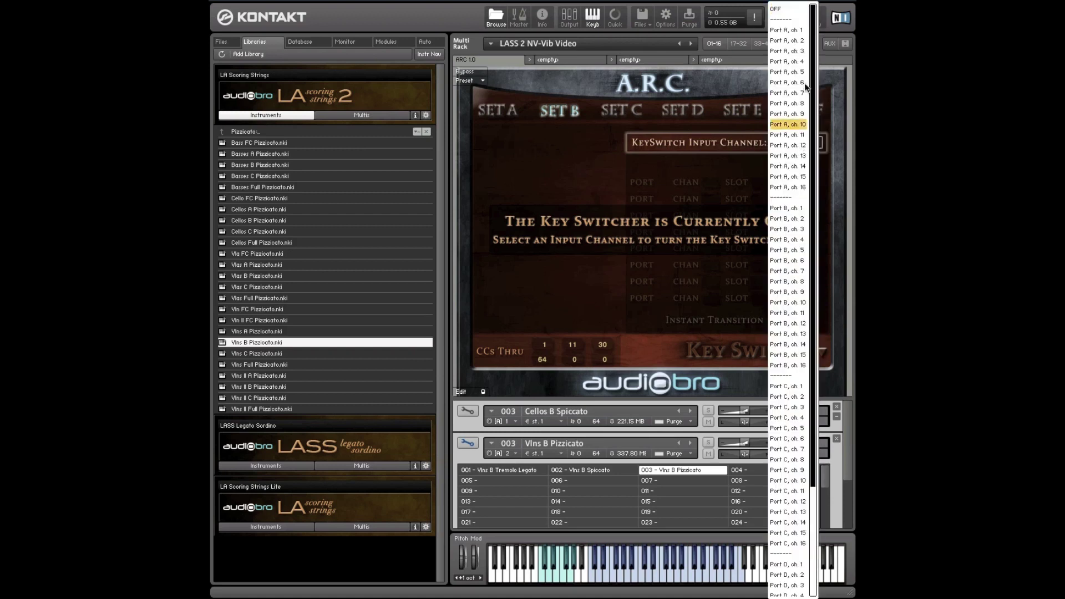
left_click(794, 42)
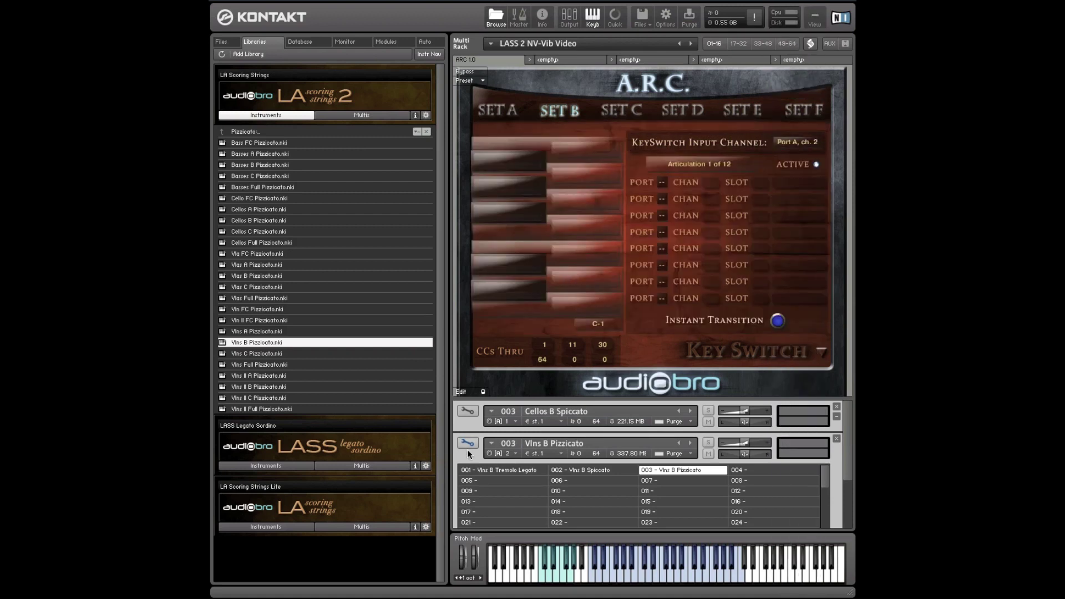
- Set Set B's first key switch note to C0
left_click(564, 310)
left_click(511, 324)
left_click(588, 324)
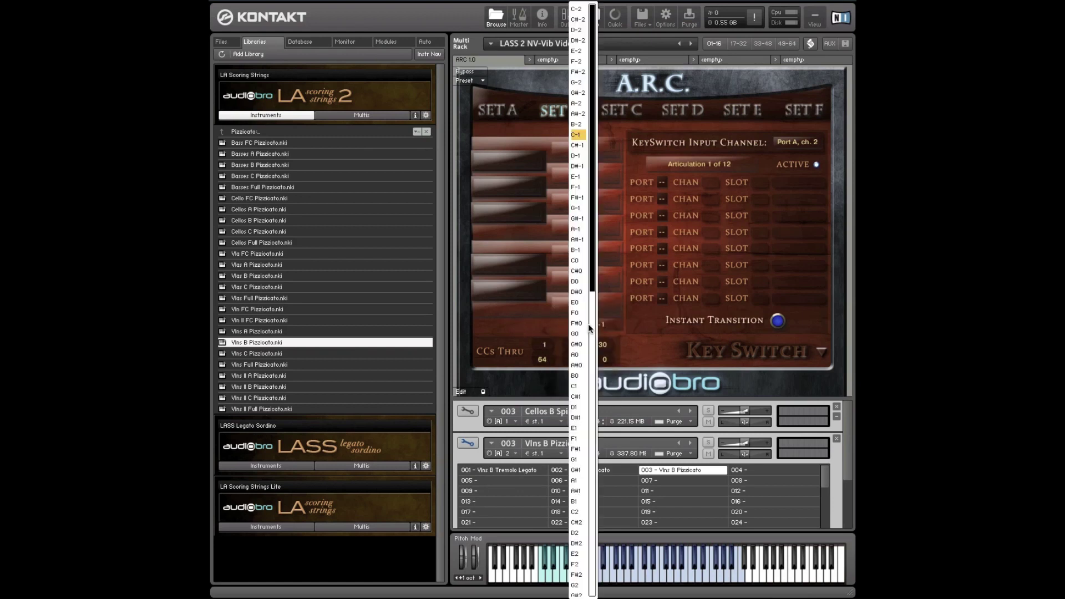
left_click(575, 261)
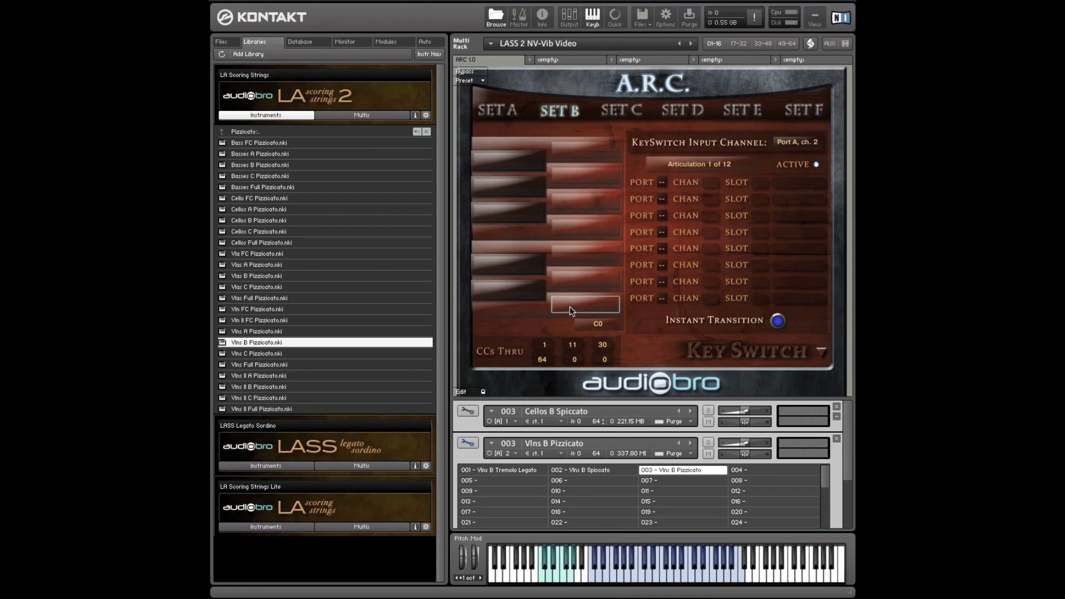
- Assign Vln1 B Trem, Vln1 B Spic and Vln1 B Pizz to Set B's three key switches
left_click(571, 311)
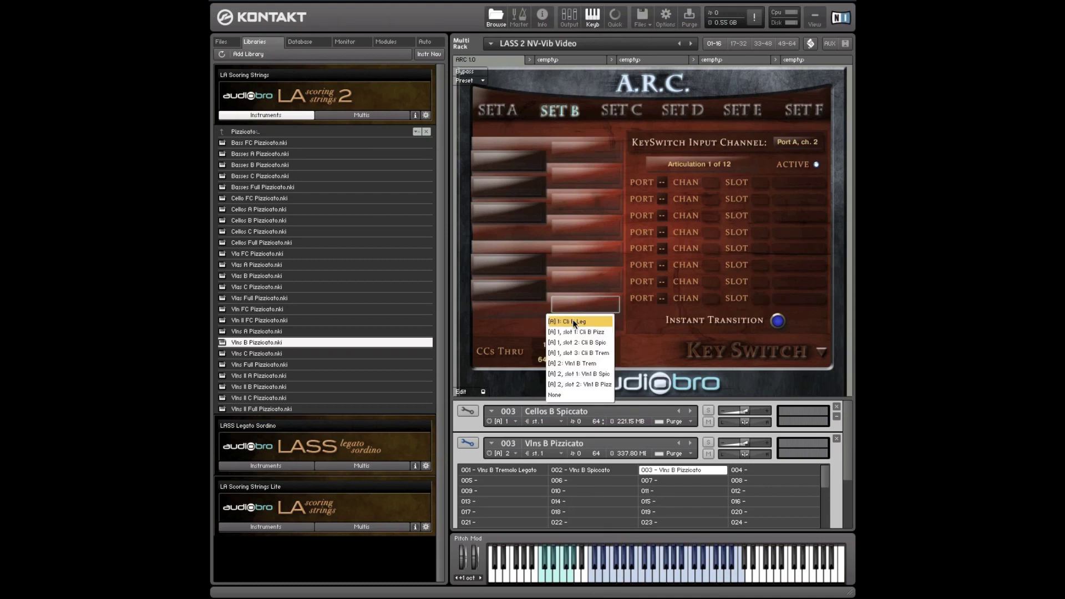
left_click(572, 321)
left_click(572, 309)
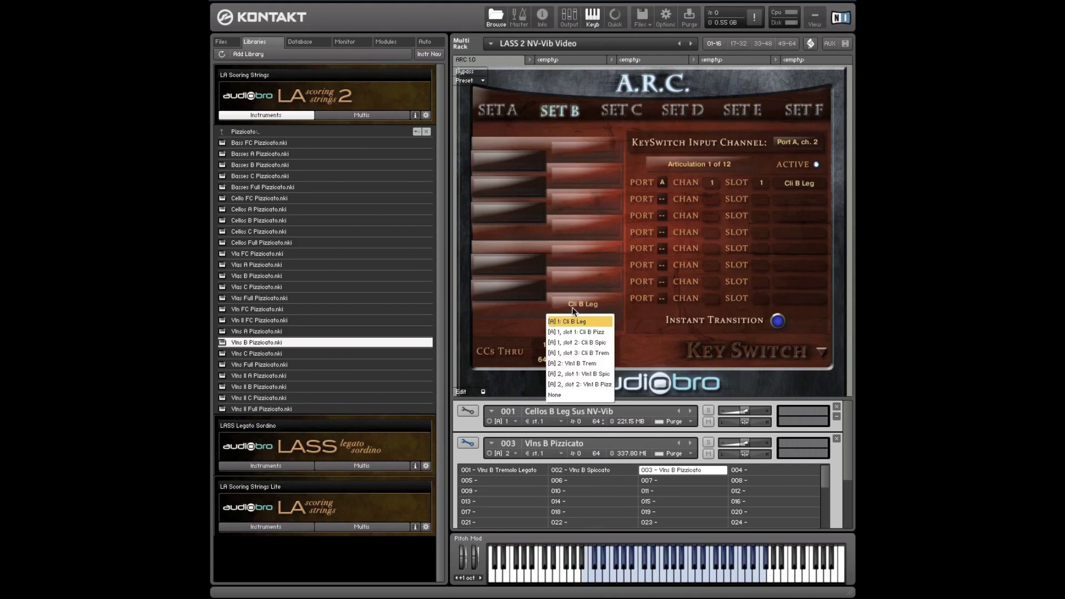
left_click(581, 363)
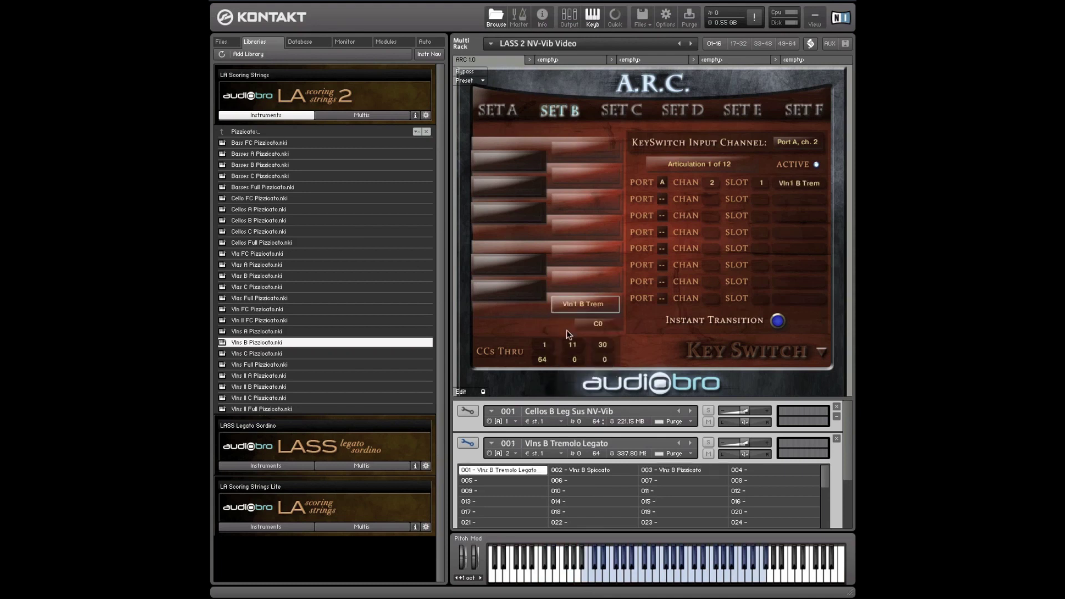
left_click(515, 288)
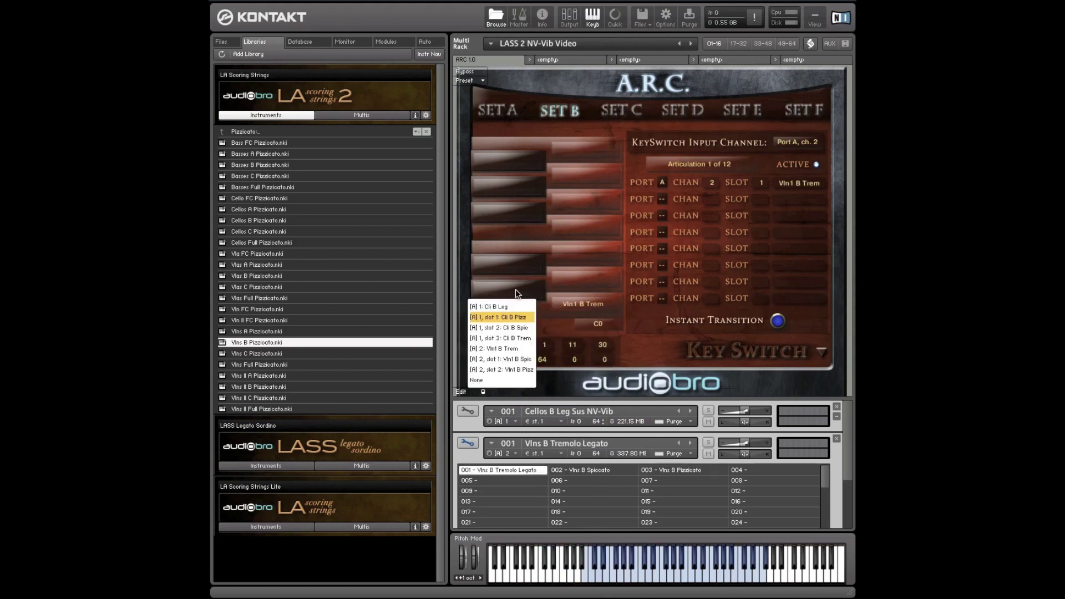
left_click(517, 359)
left_click(585, 279)
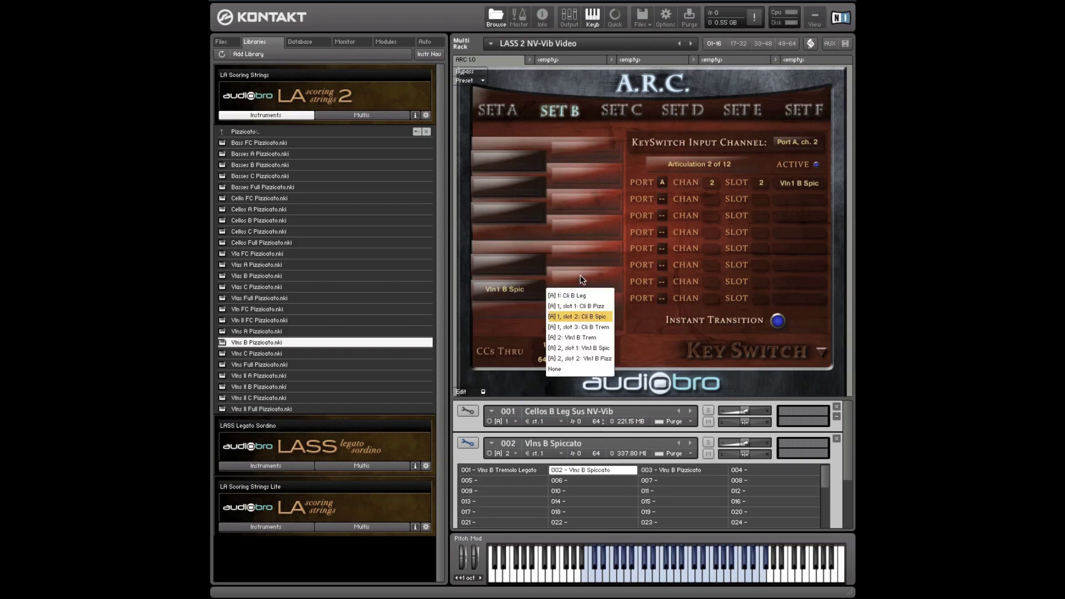
left_click(581, 358)
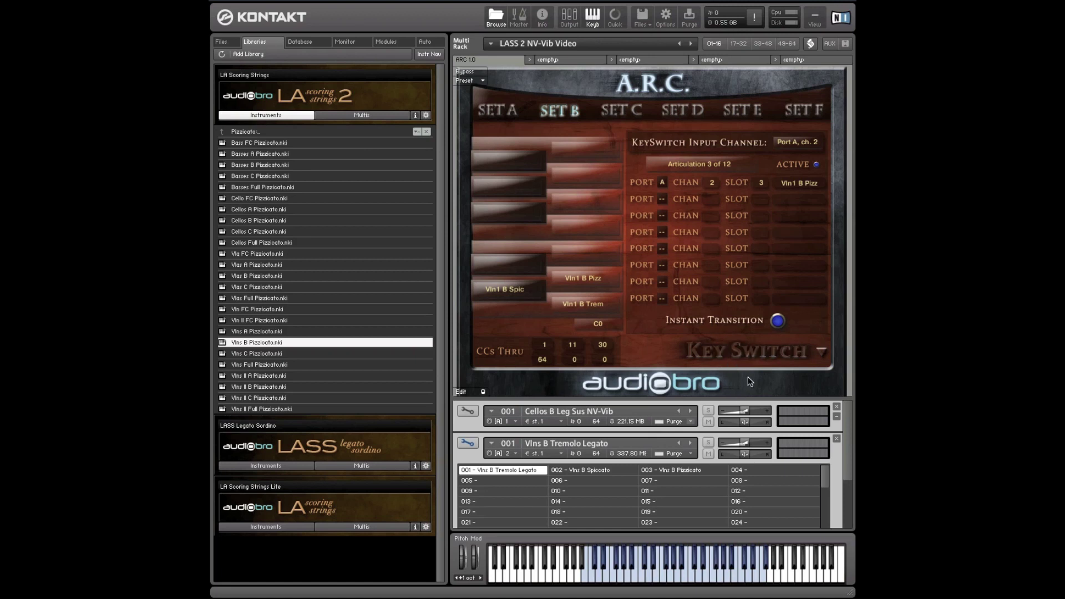
- Check rack page 17-32, return to 01-16, and reopen A.R.C. Setup with Port A kept
left_click(737, 44)
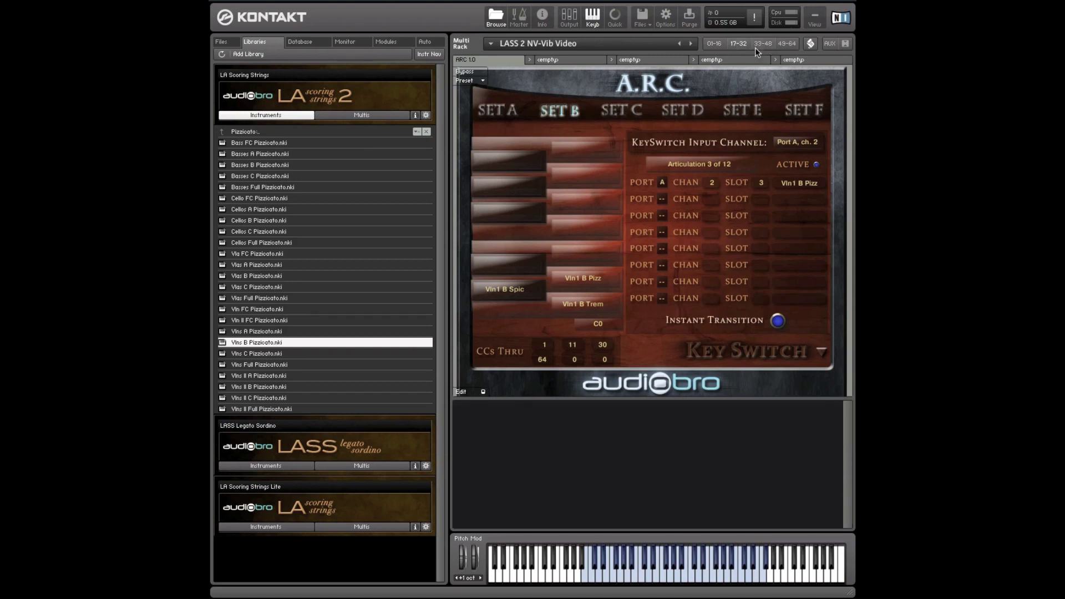
left_click(714, 44)
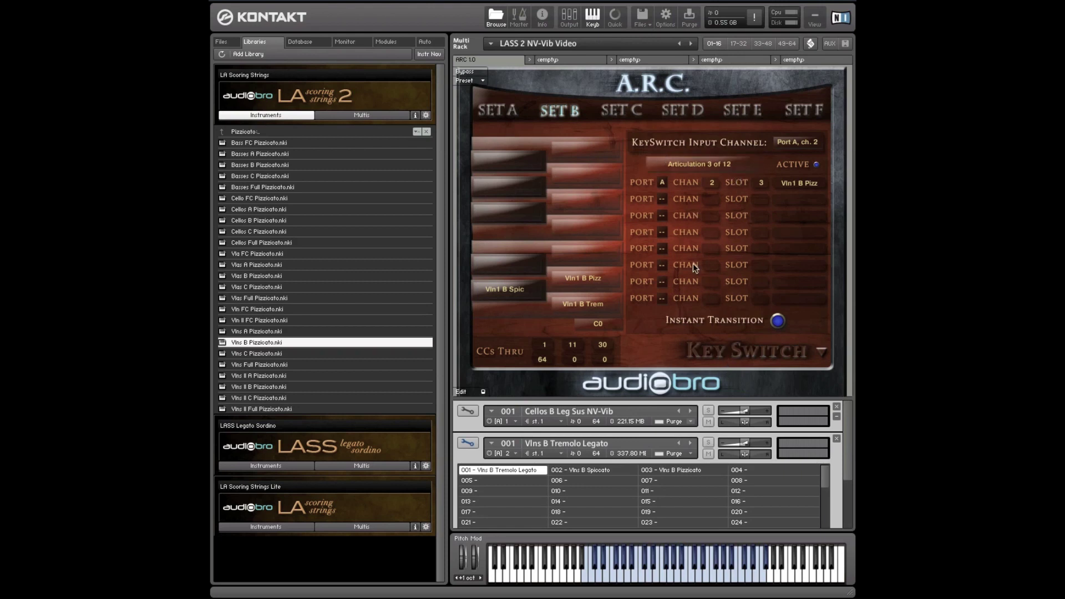
left_click(726, 350)
left_click(654, 336)
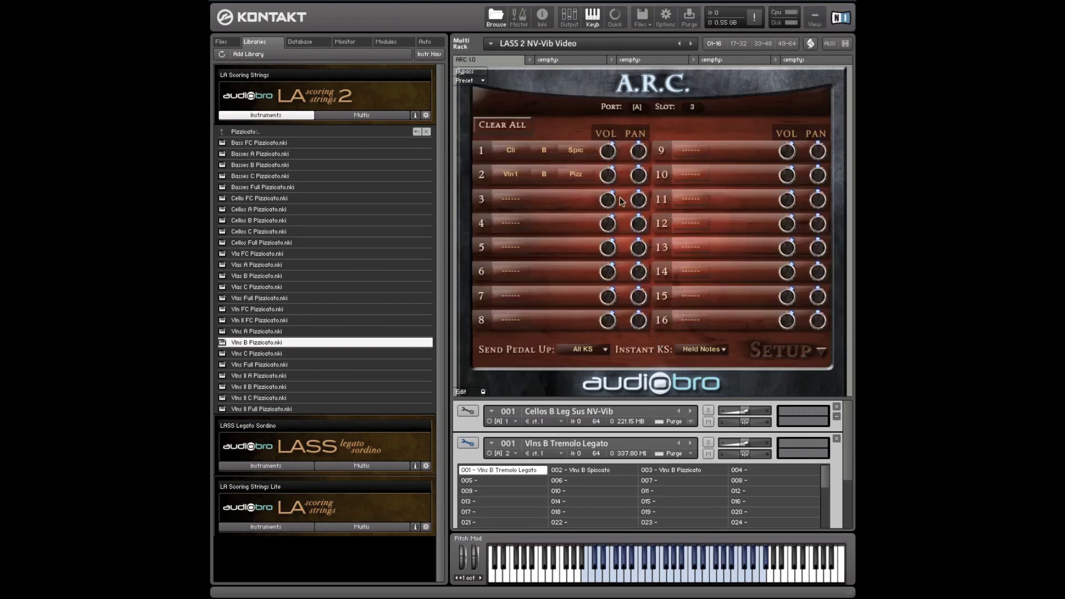
left_click(612, 118)
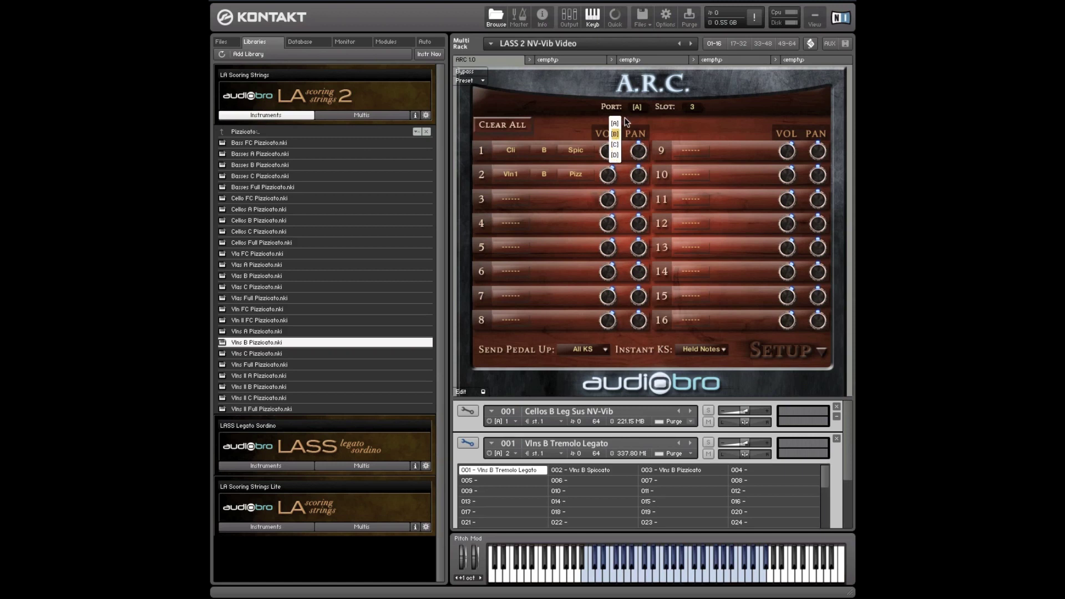
left_click(658, 116)
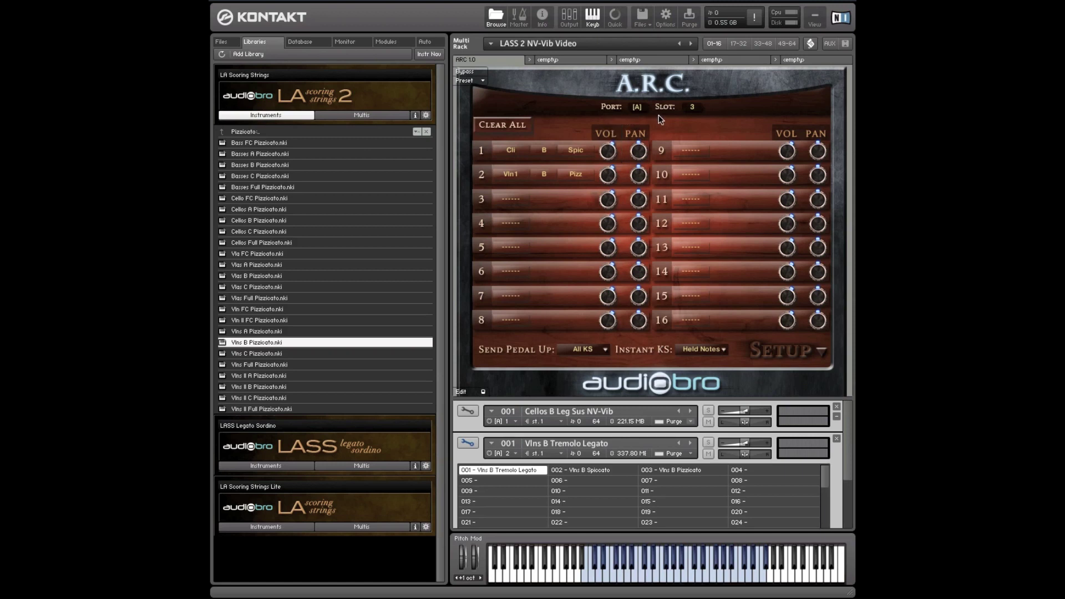